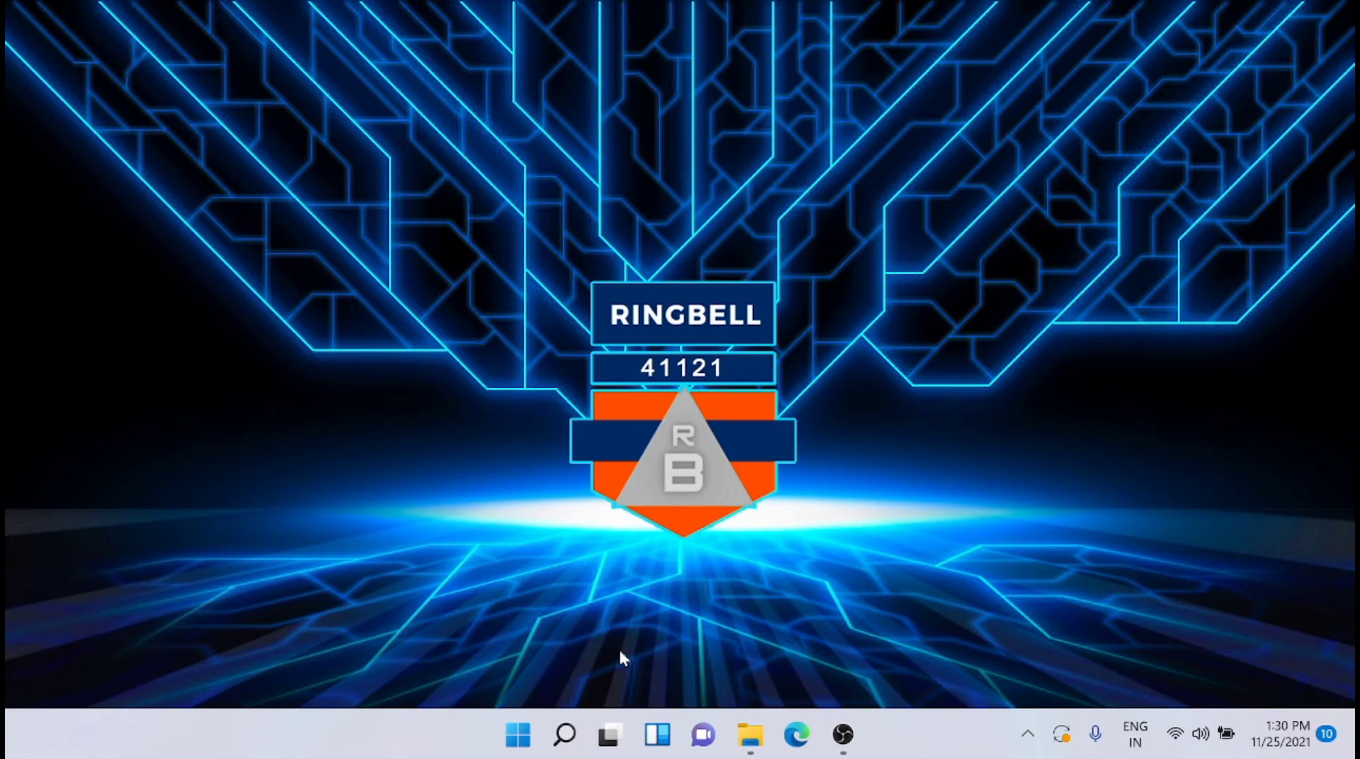
Check the country or region choice in the Language & region settings against United States, and close Settings.
left_click(518, 735)
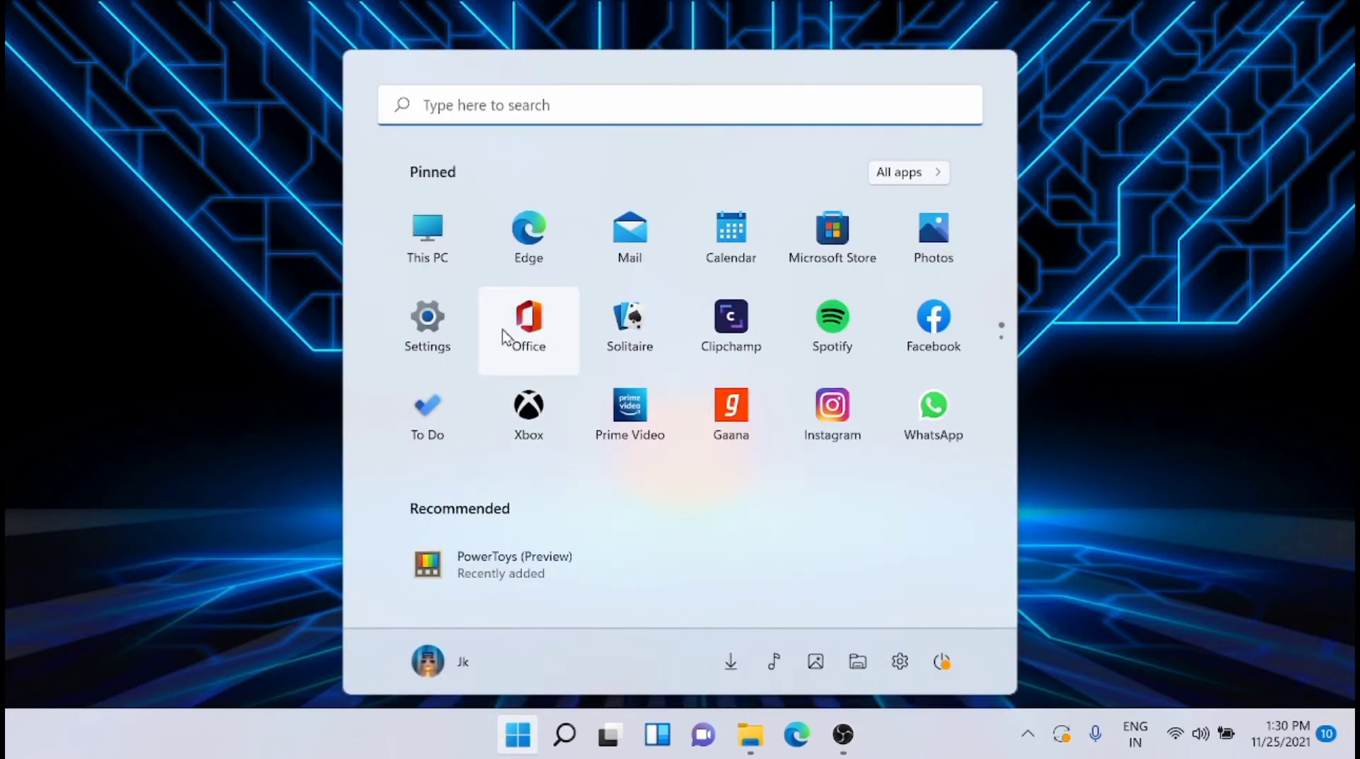
left_click(427, 343)
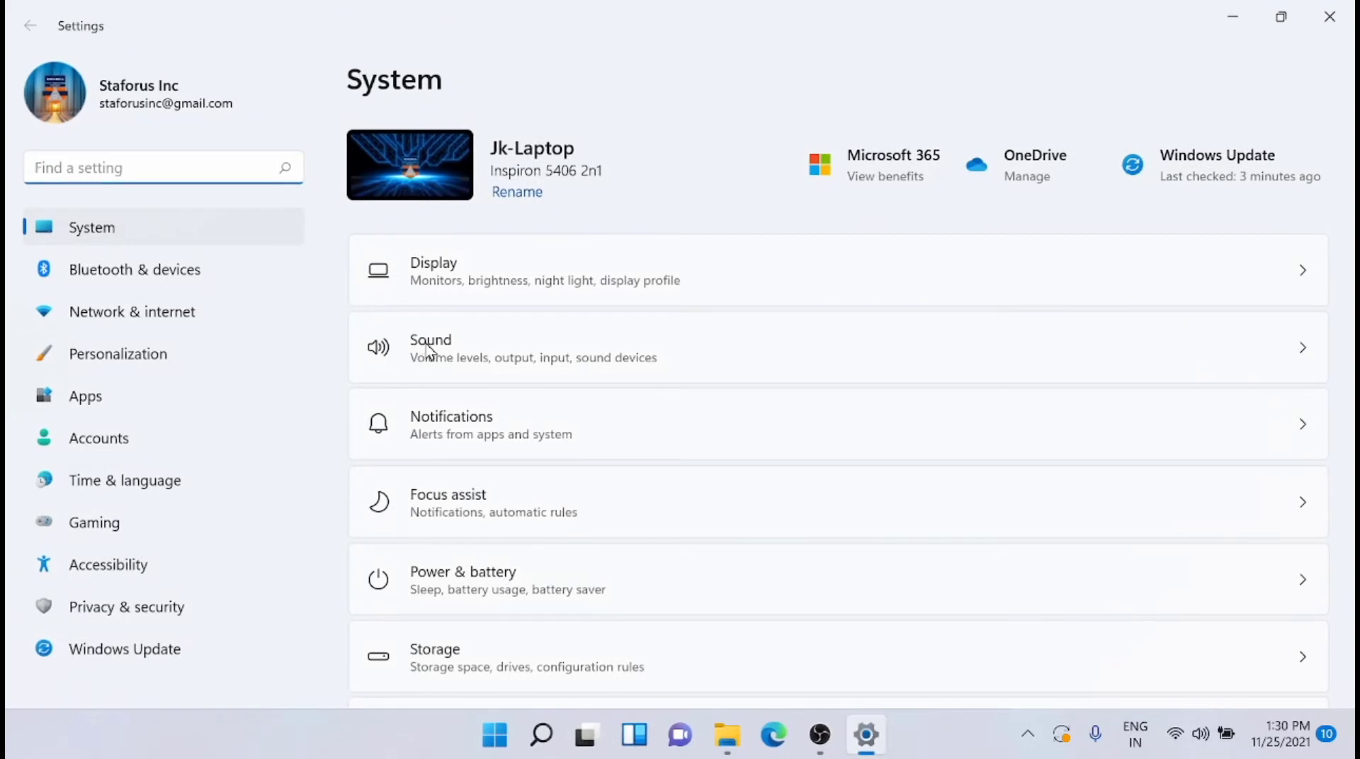
left_click(182, 488)
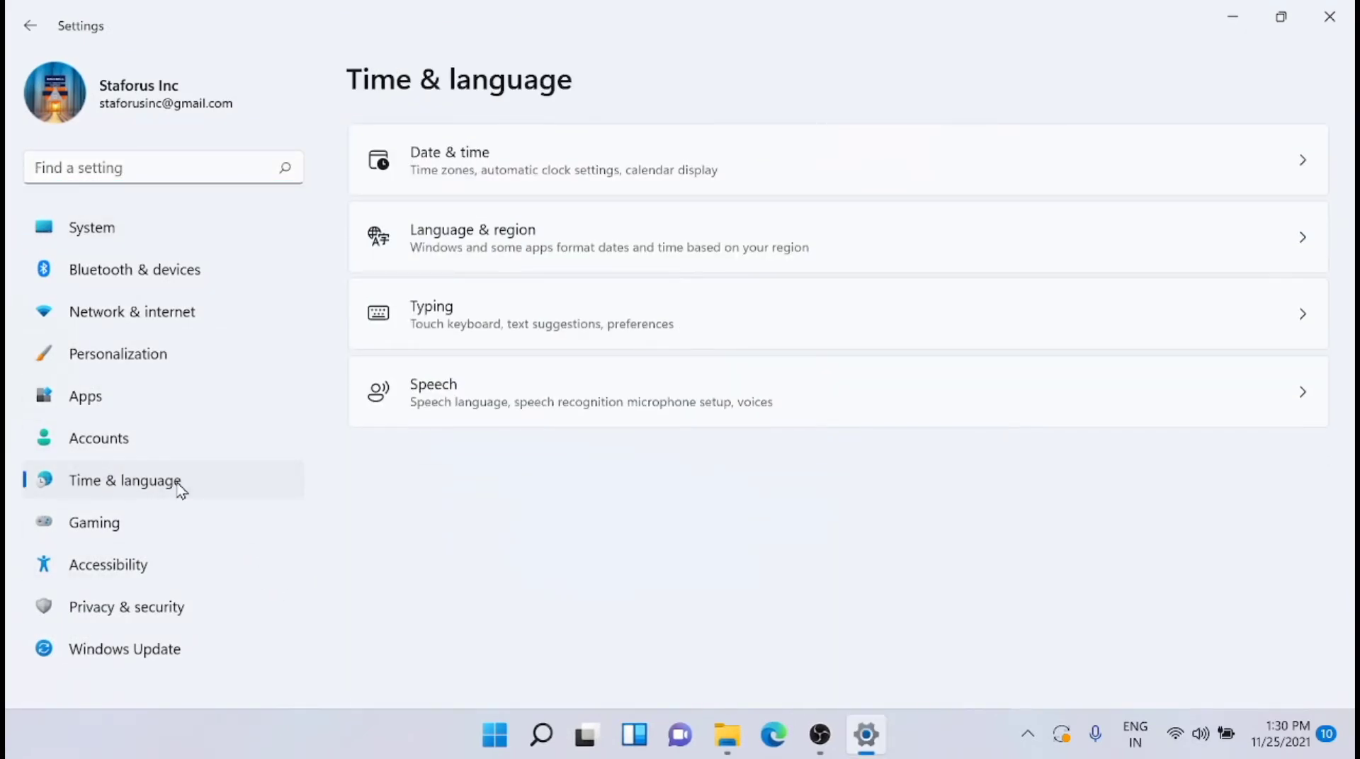
left_click(638, 248)
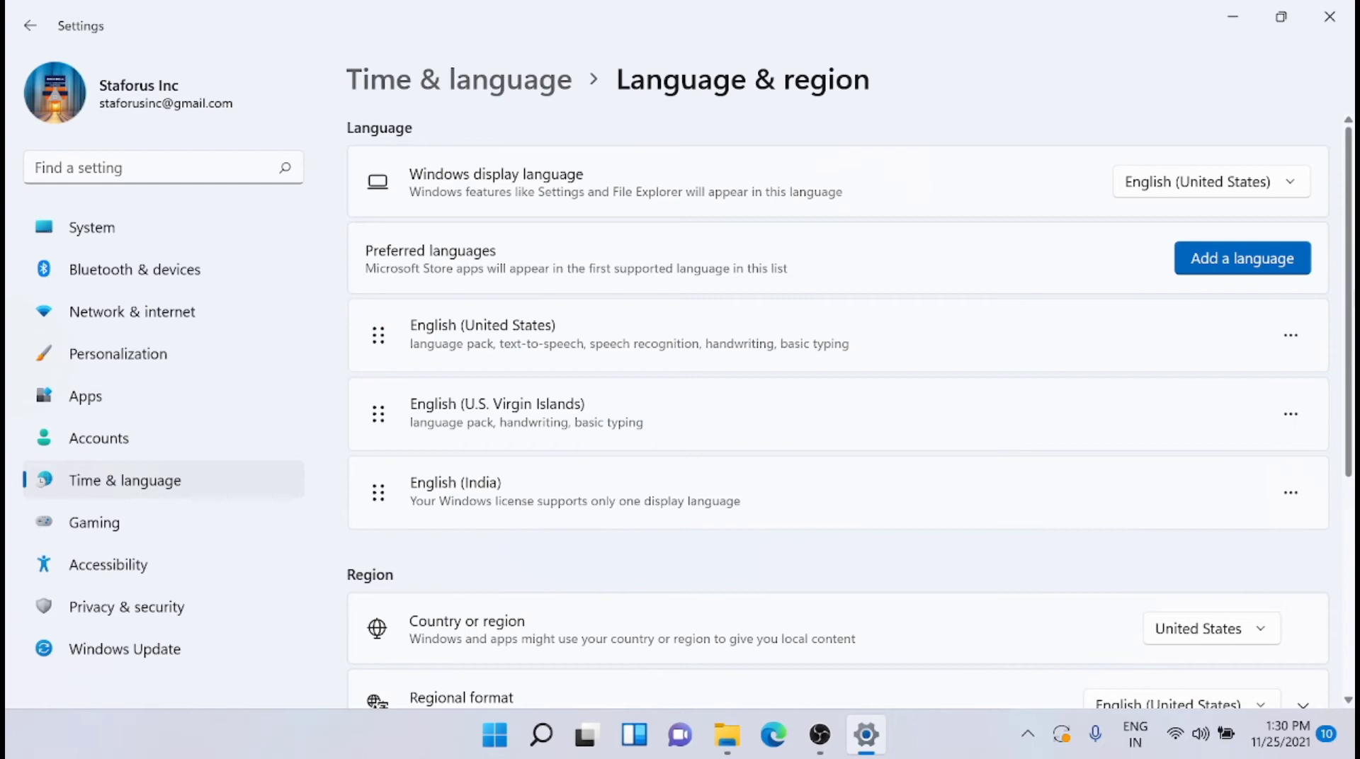
scroll(1350, 393, "down", 3)
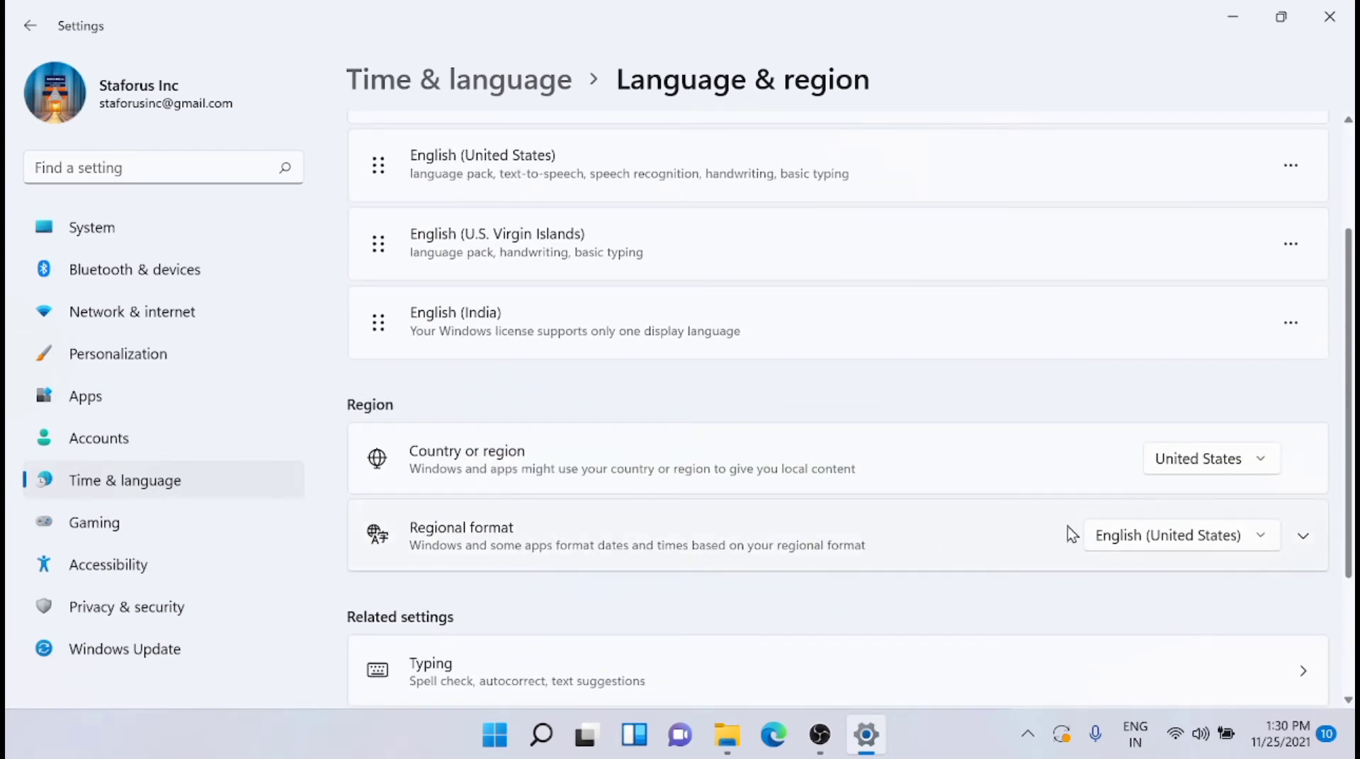
left_click(1254, 461)
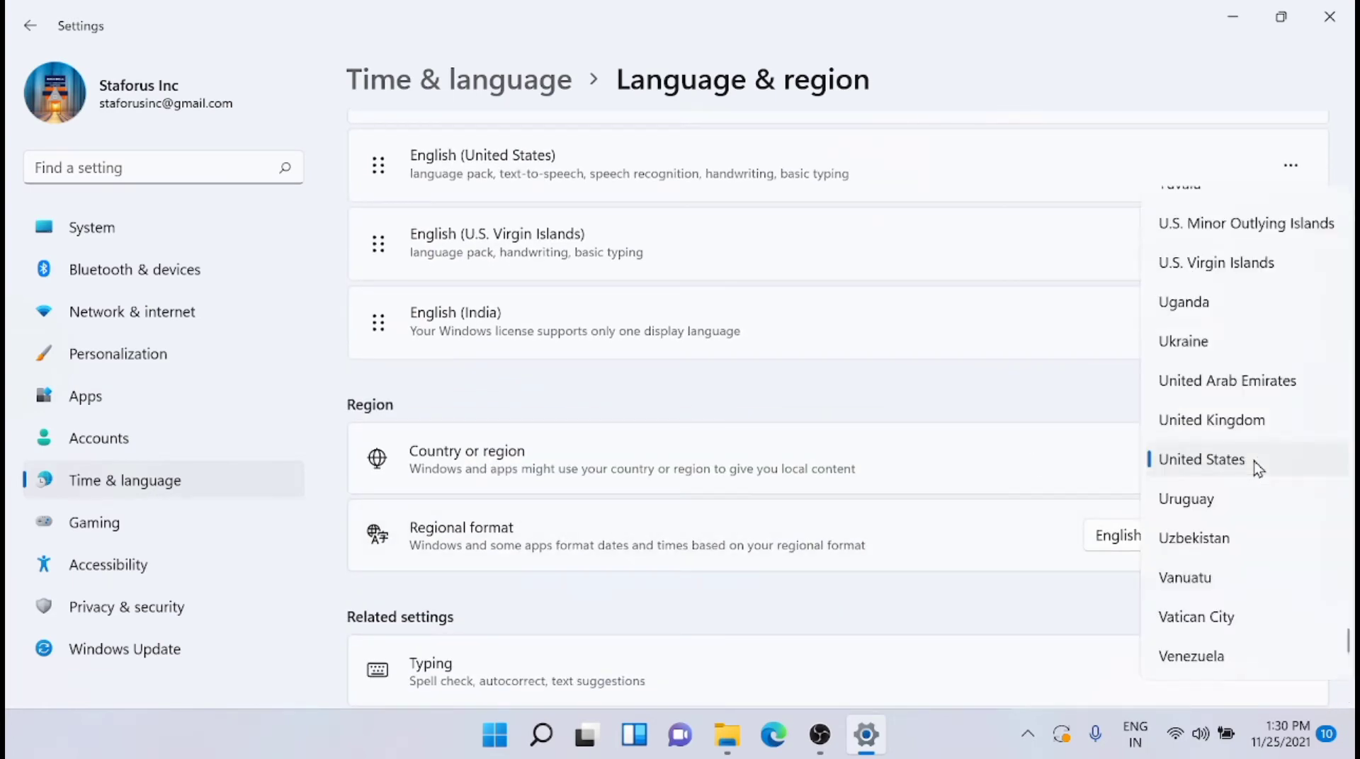
left_click(952, 379)
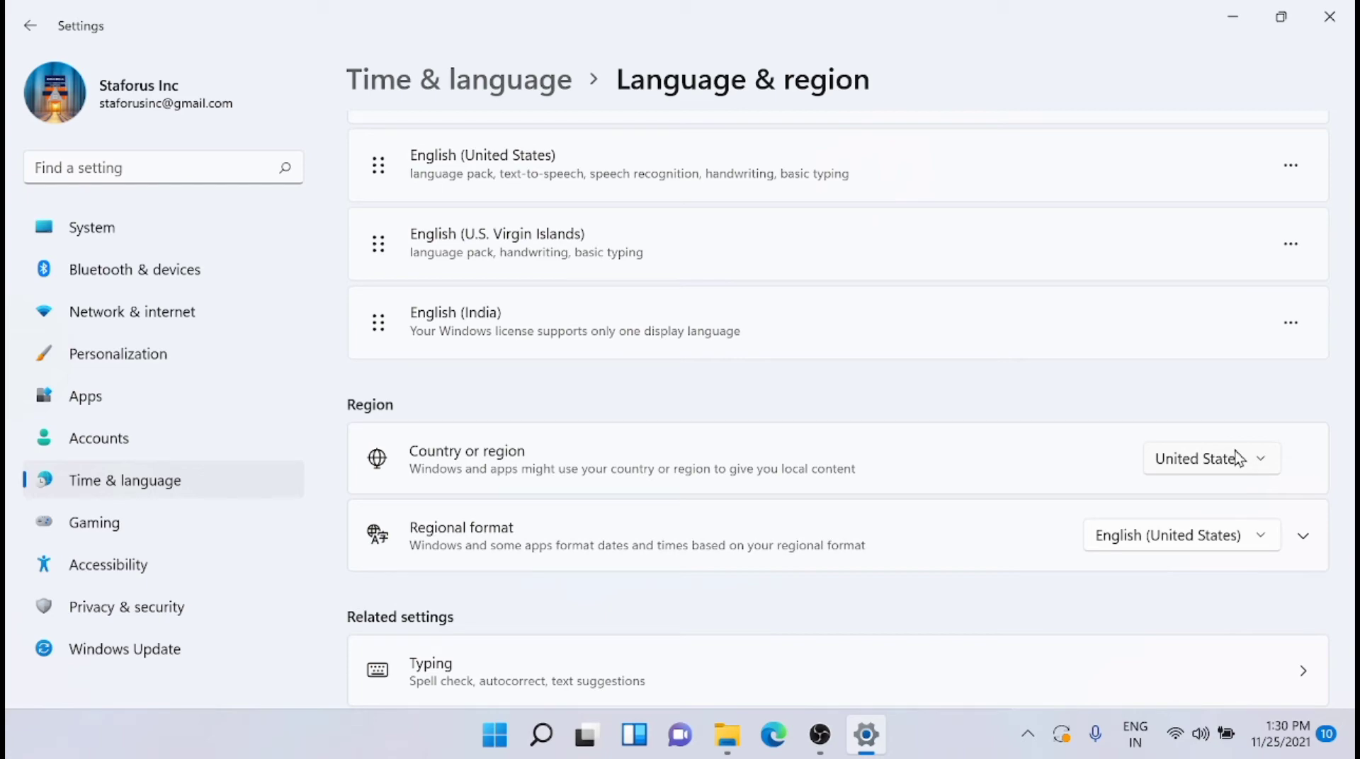
left_click(1330, 16)
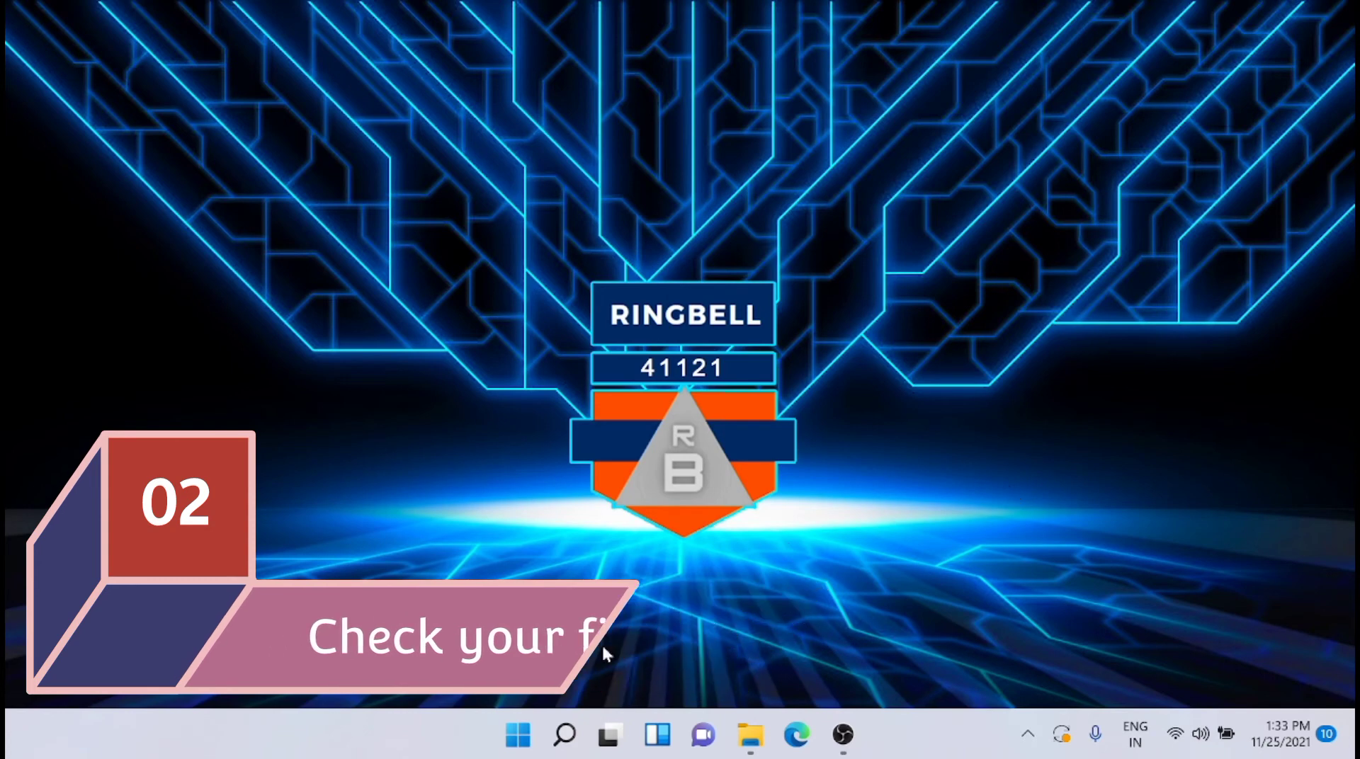
Look through the apps allowed through Windows Firewall, examine the Cortana entry, and leave without changing anything.
left_click(519, 735)
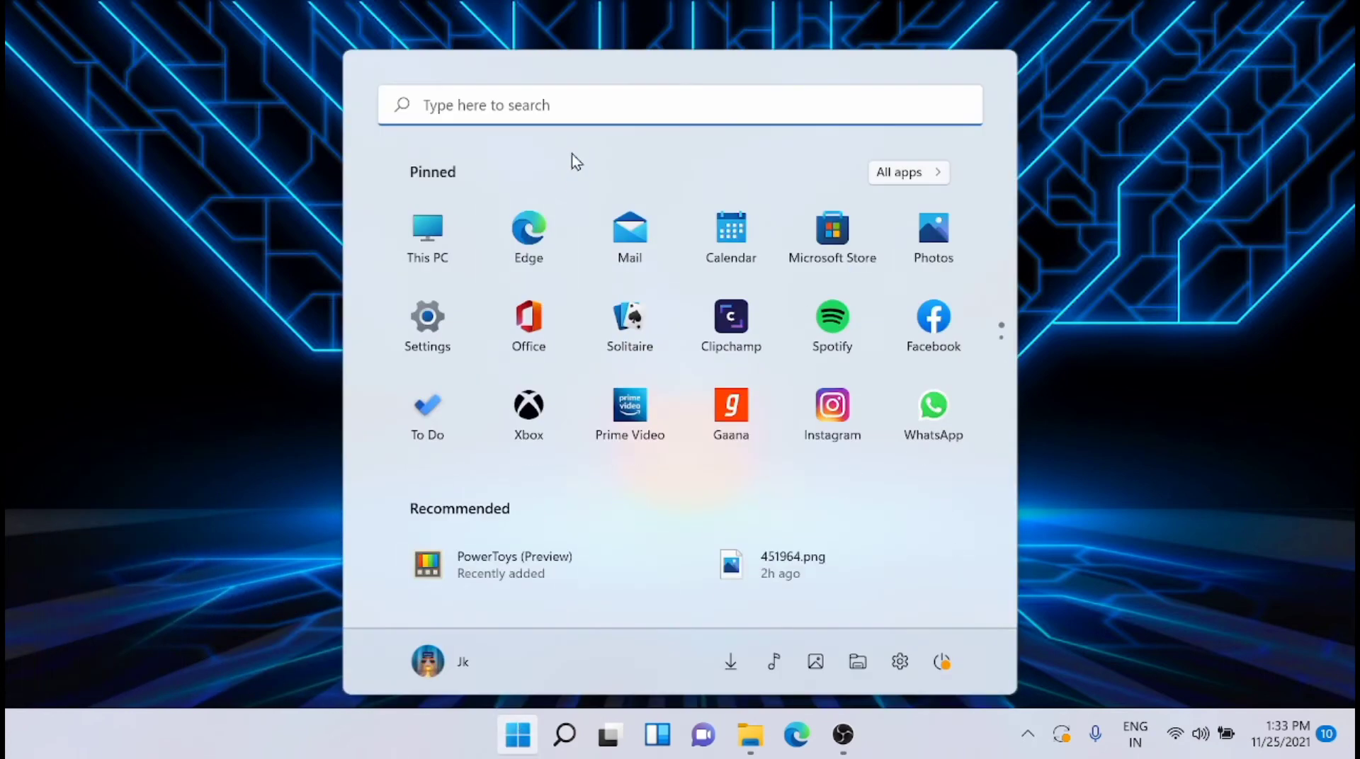
left_click(571, 104)
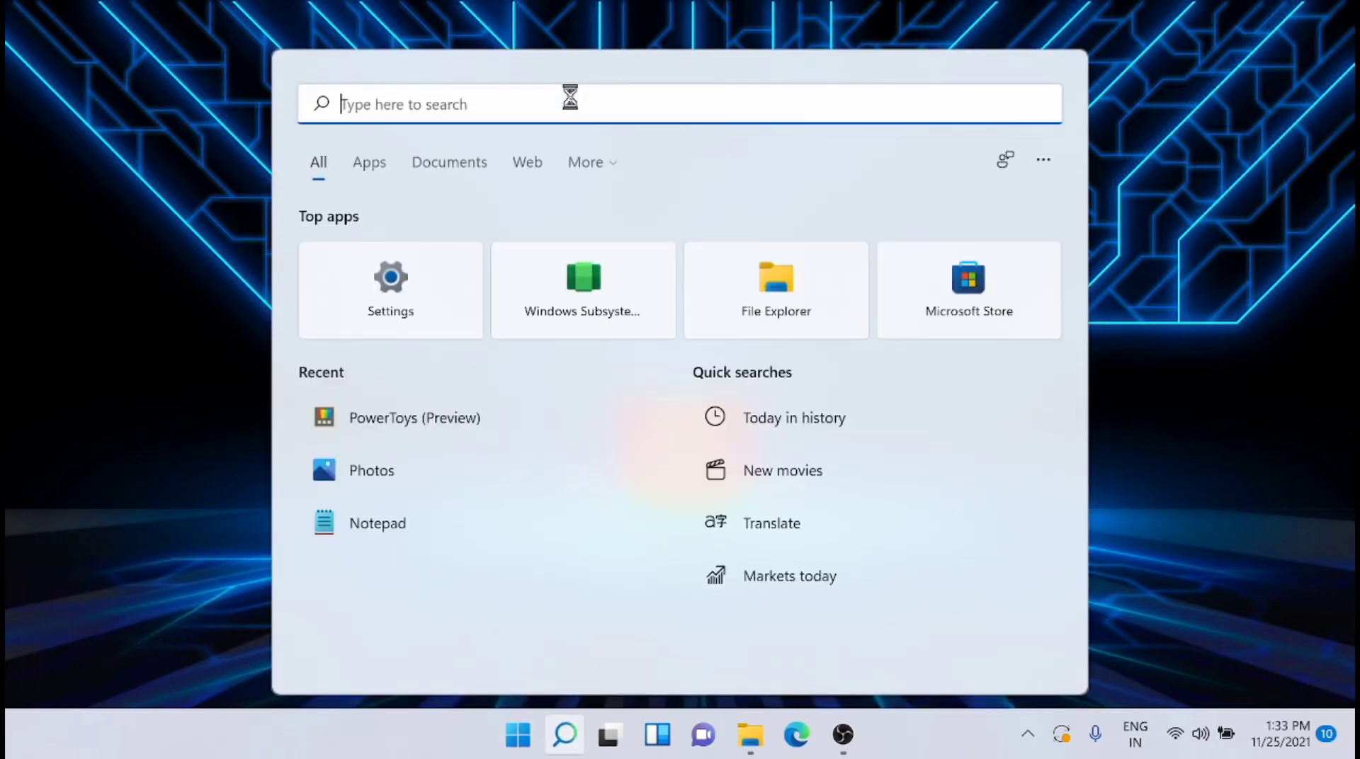
type("allow")
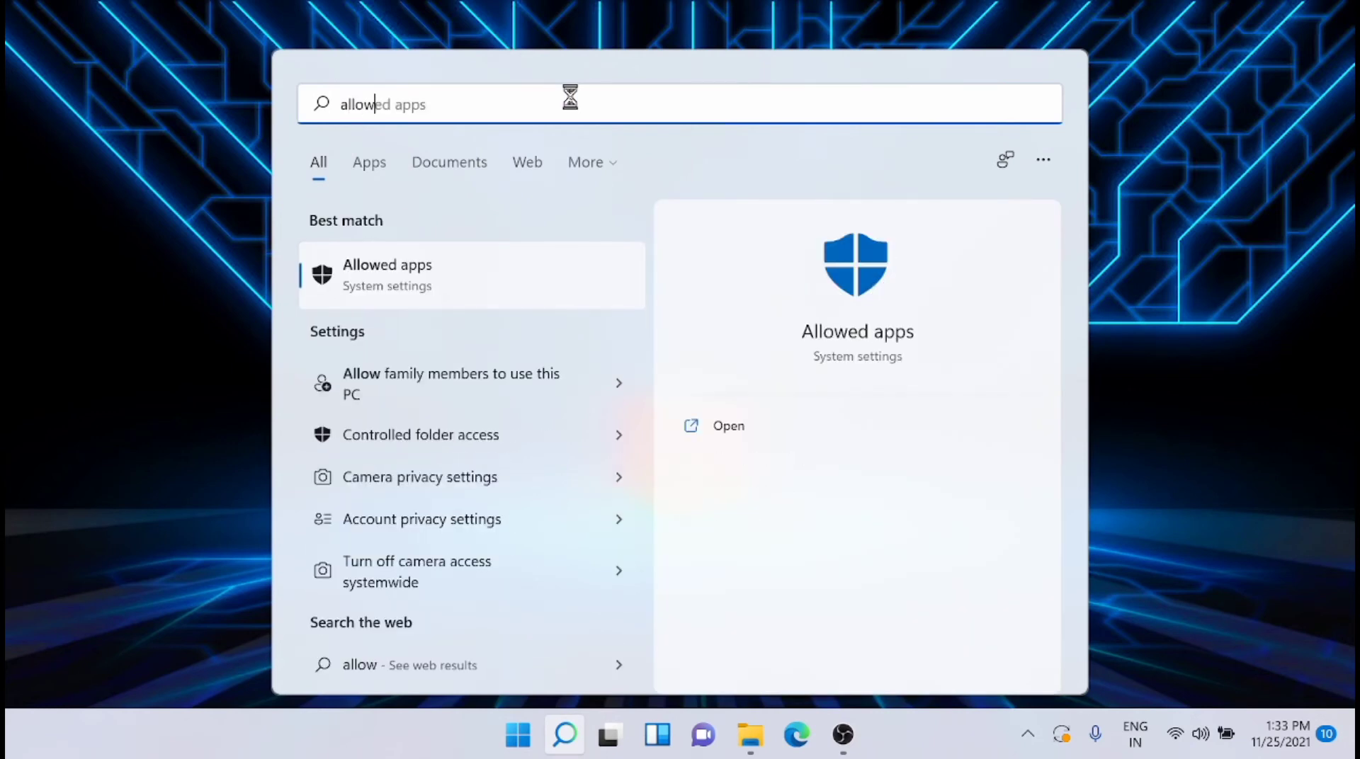
type(" an")
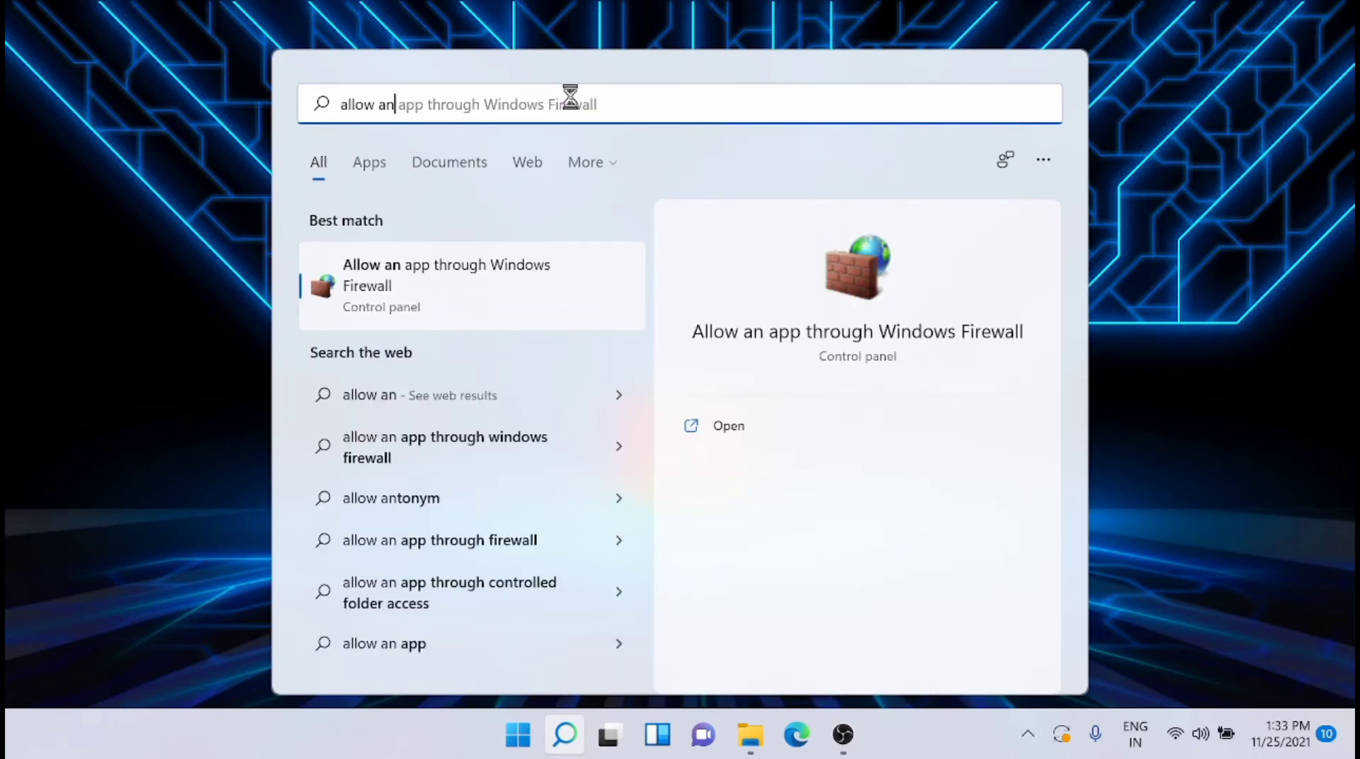
left_click(494, 272)
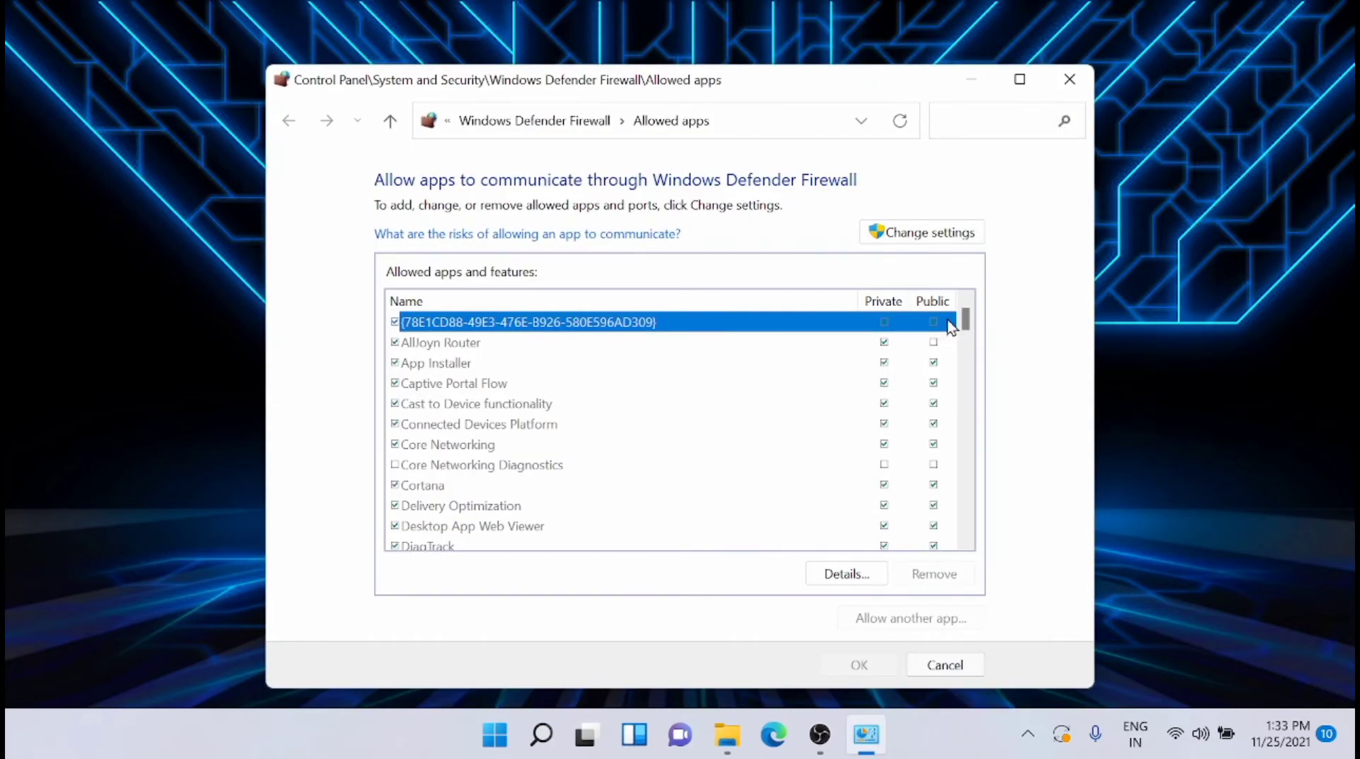
mouse_move(962, 316)
left_mouse_down()
mouse_move(962, 406)
mouse_move(961, 323)
left_mouse_up()
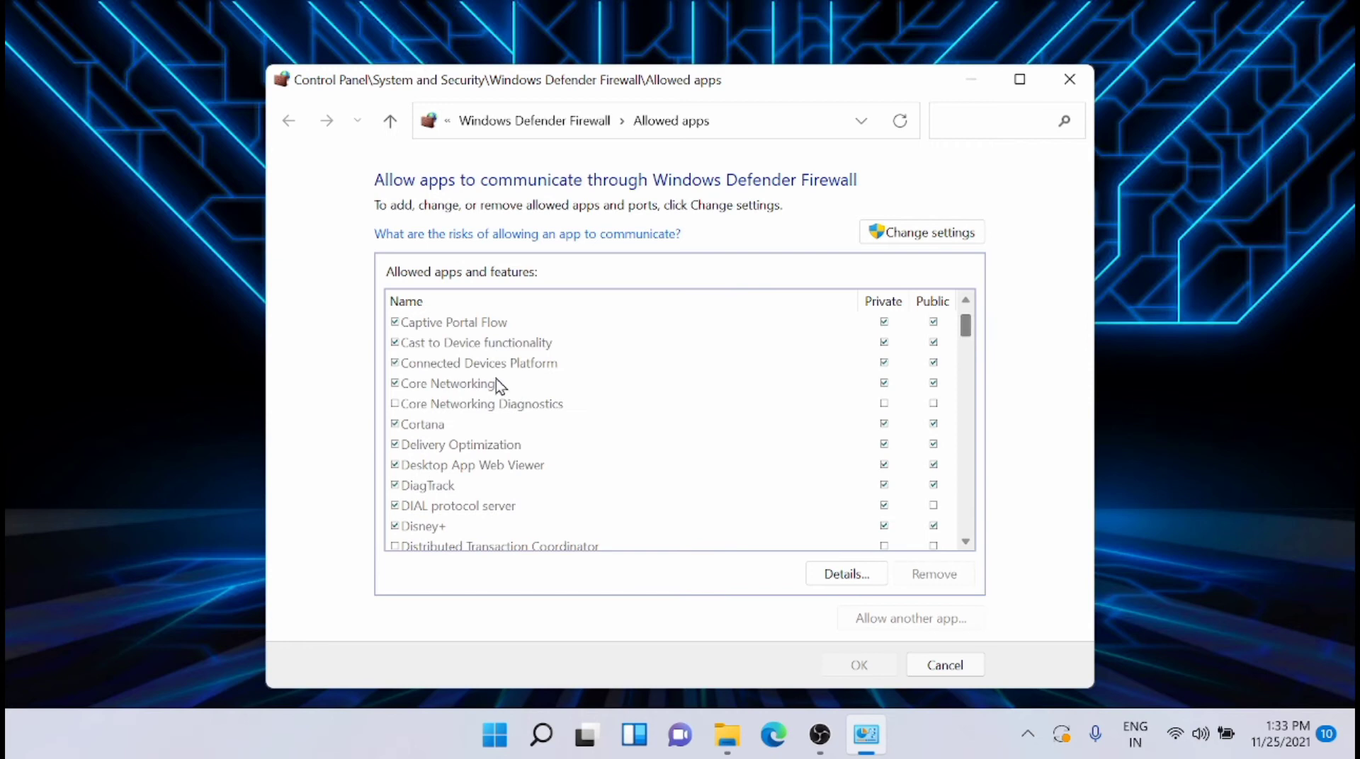
left_click(394, 427)
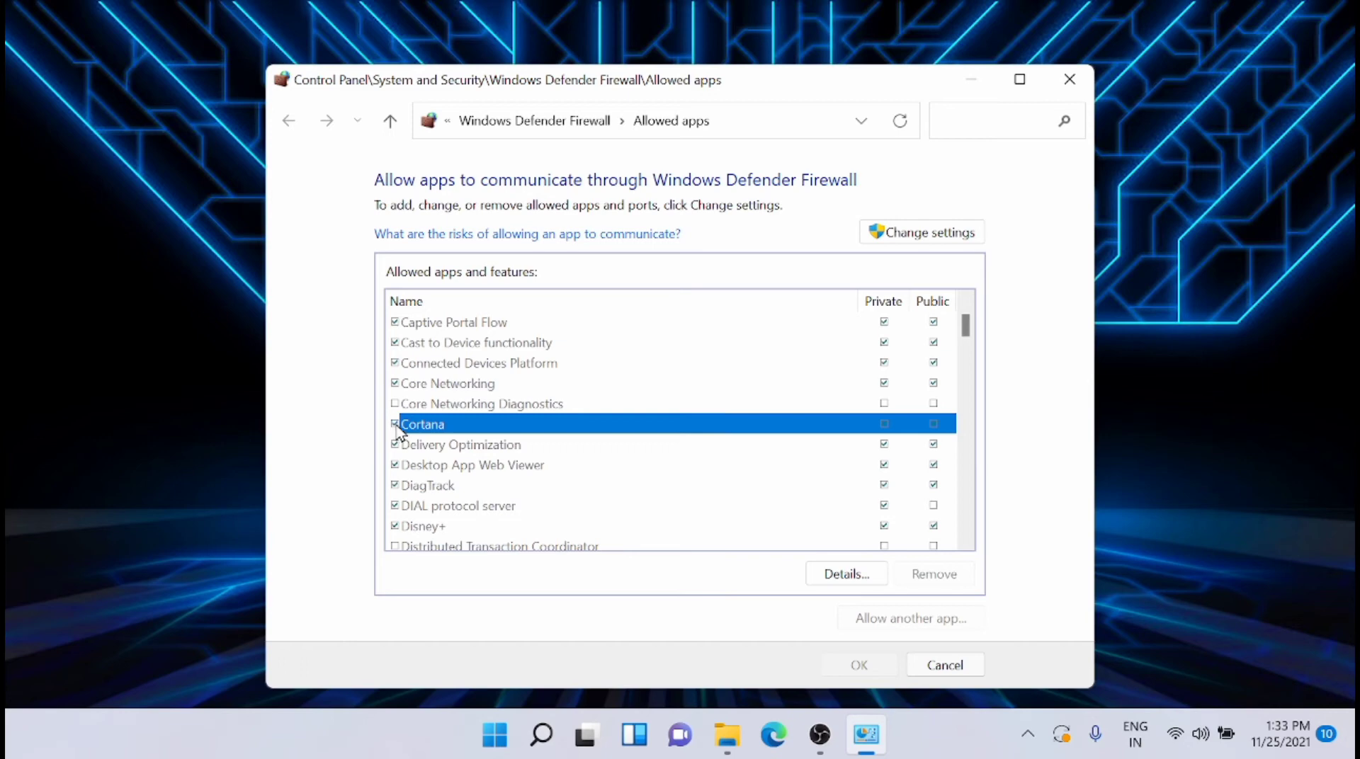
left_click(949, 669)
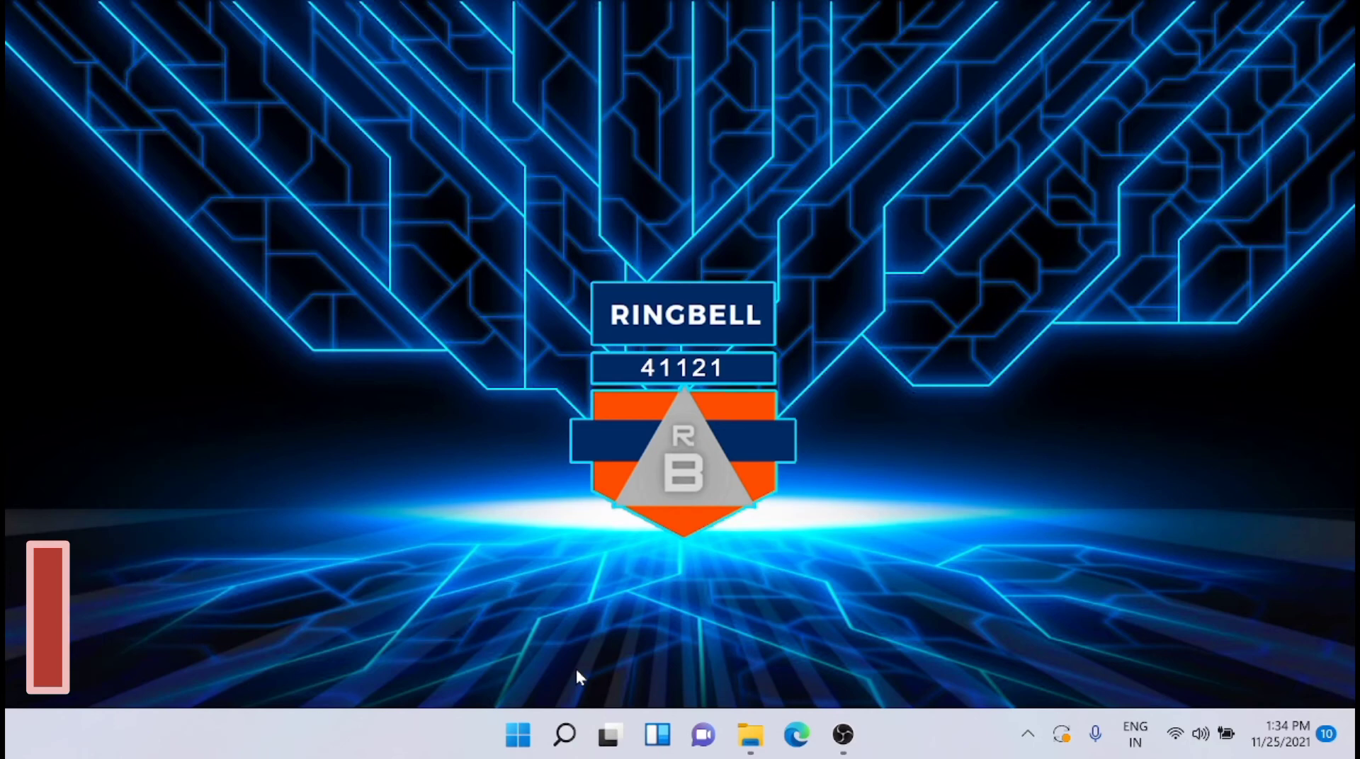
Open Command Prompt as administrator and run the system file scan sfc /scannow.
left_click(515, 742)
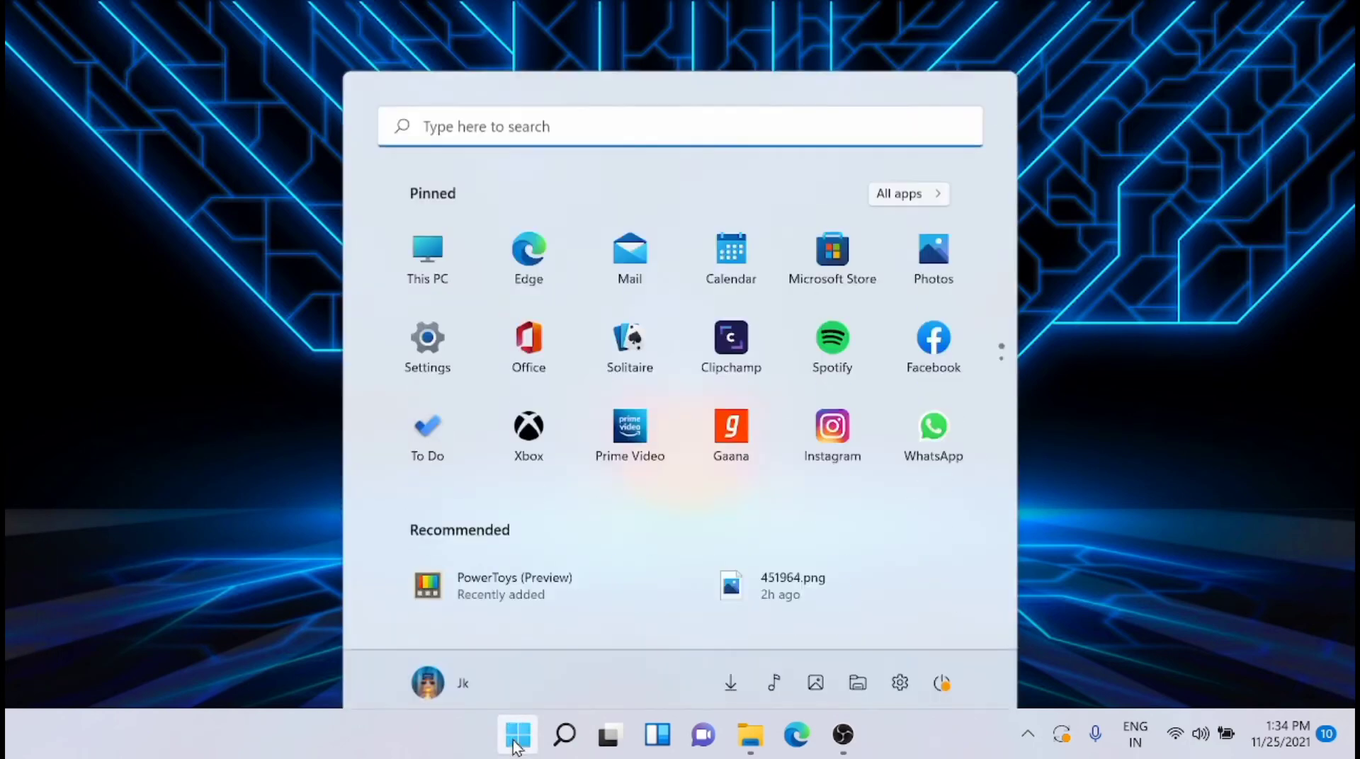
left_click(599, 113)
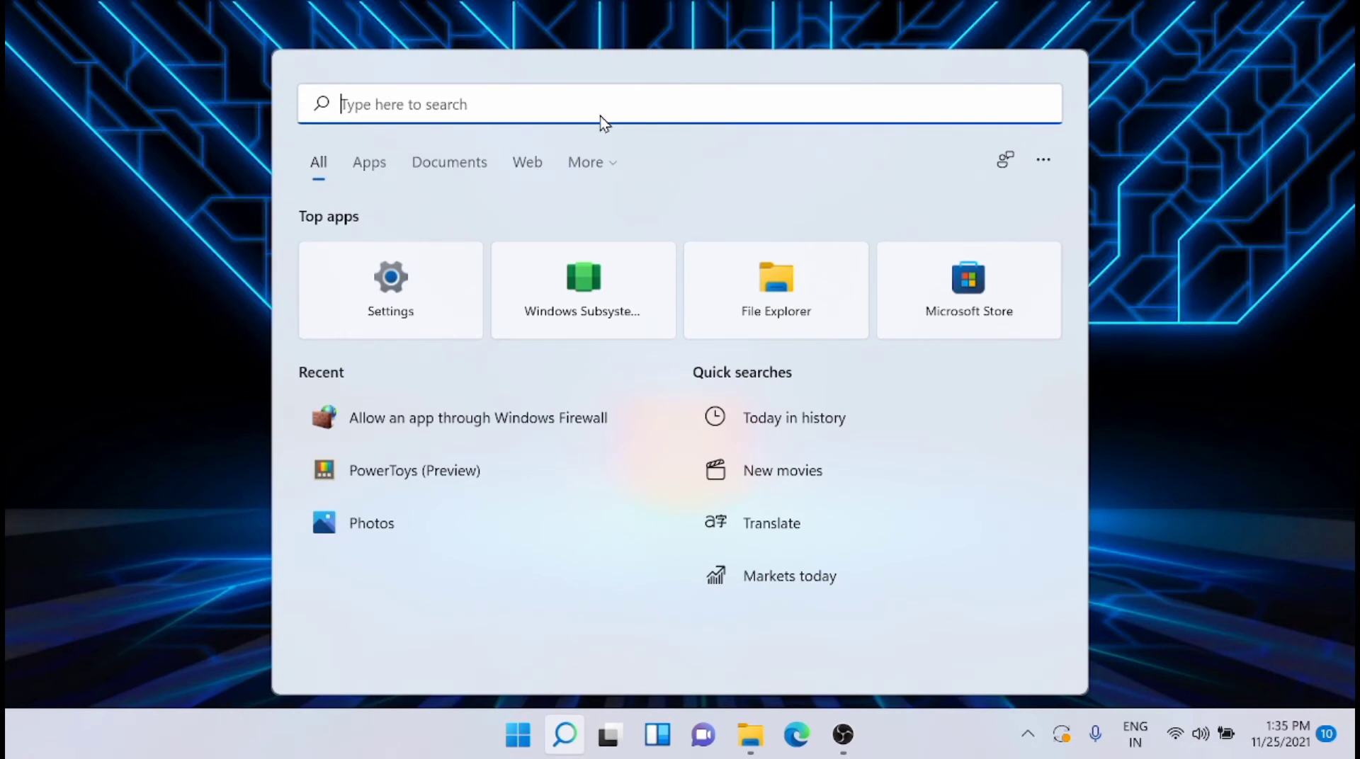
type("cmd")
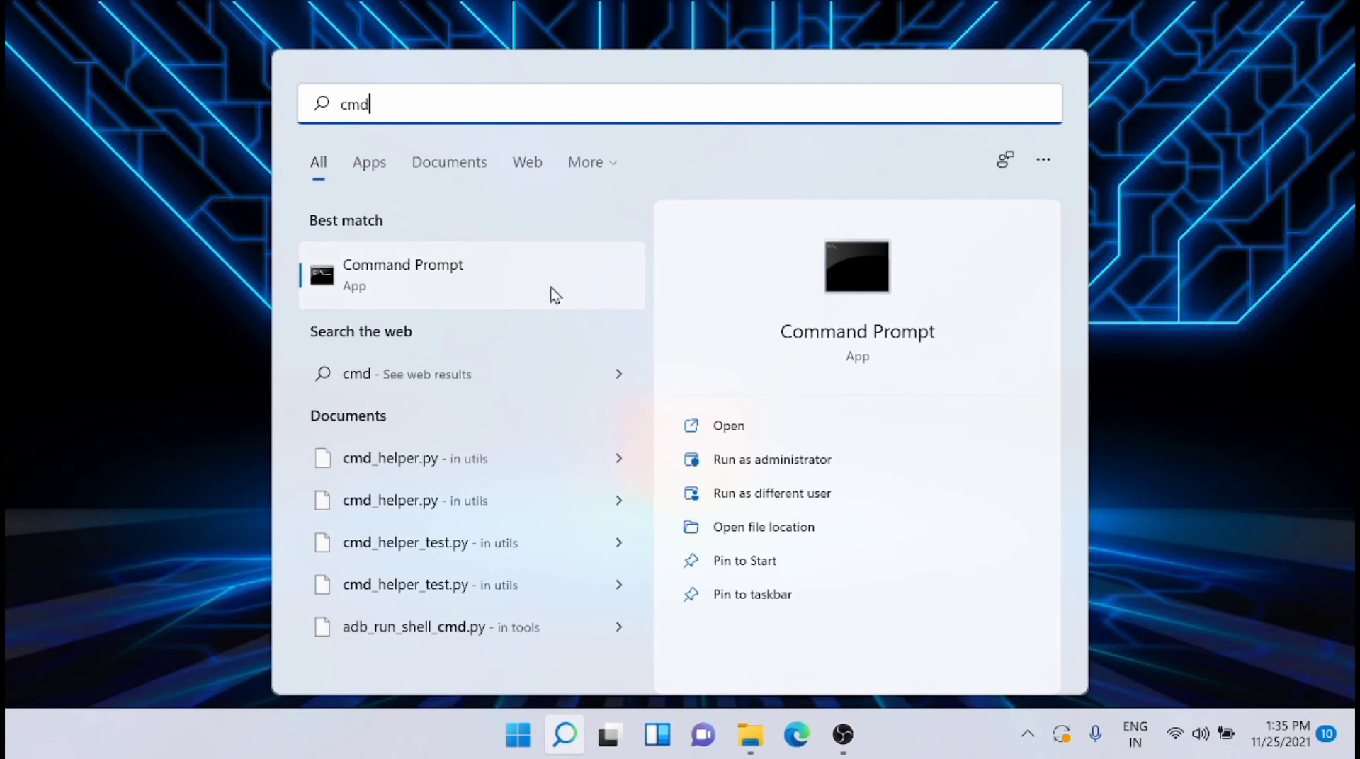
left_click(776, 461)
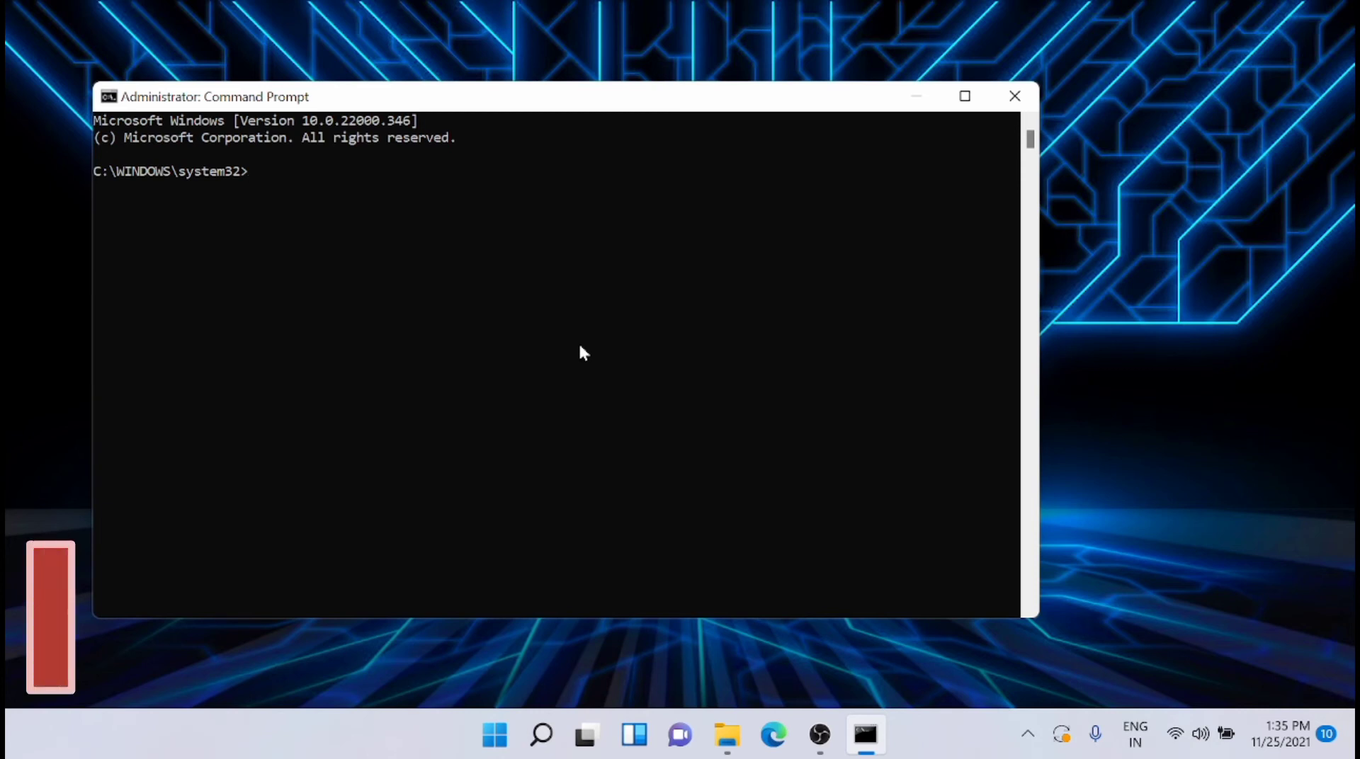
type("sfc /scannow")
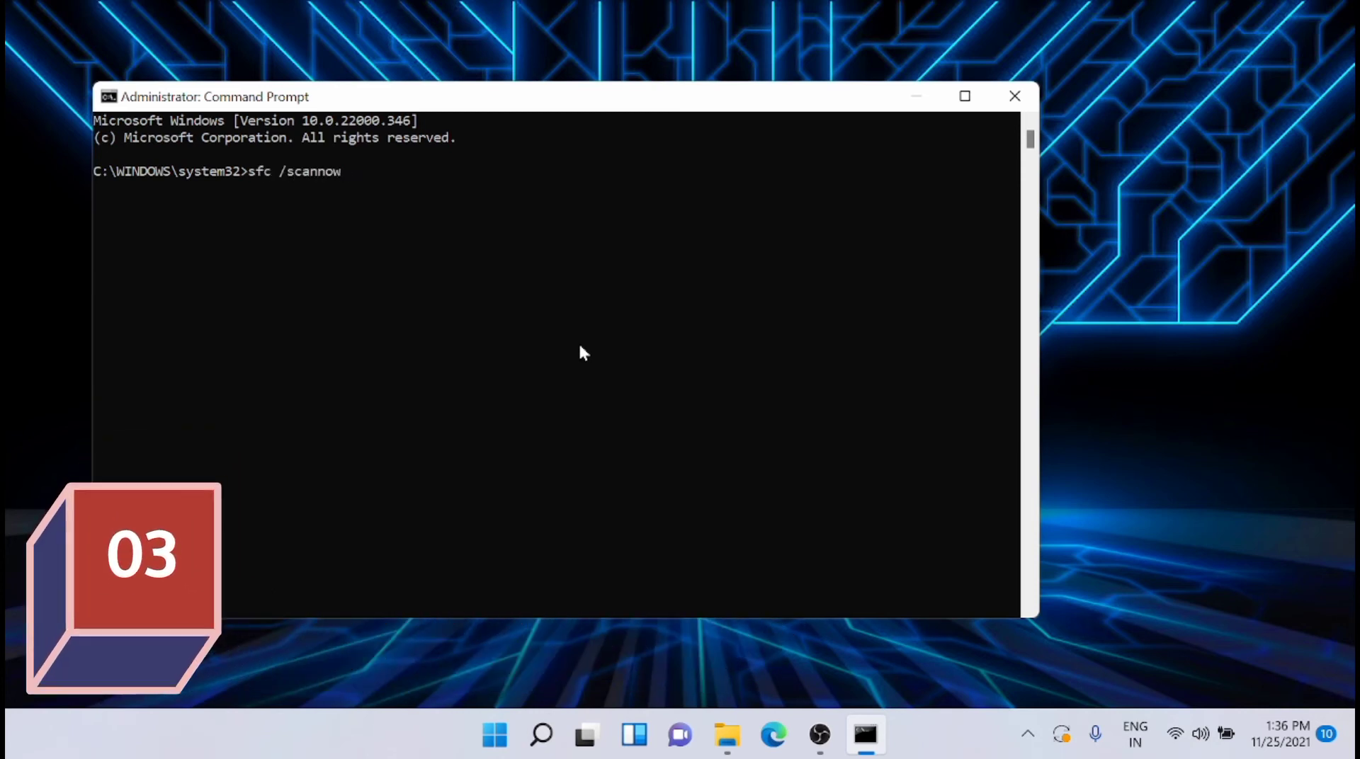
key("Return")
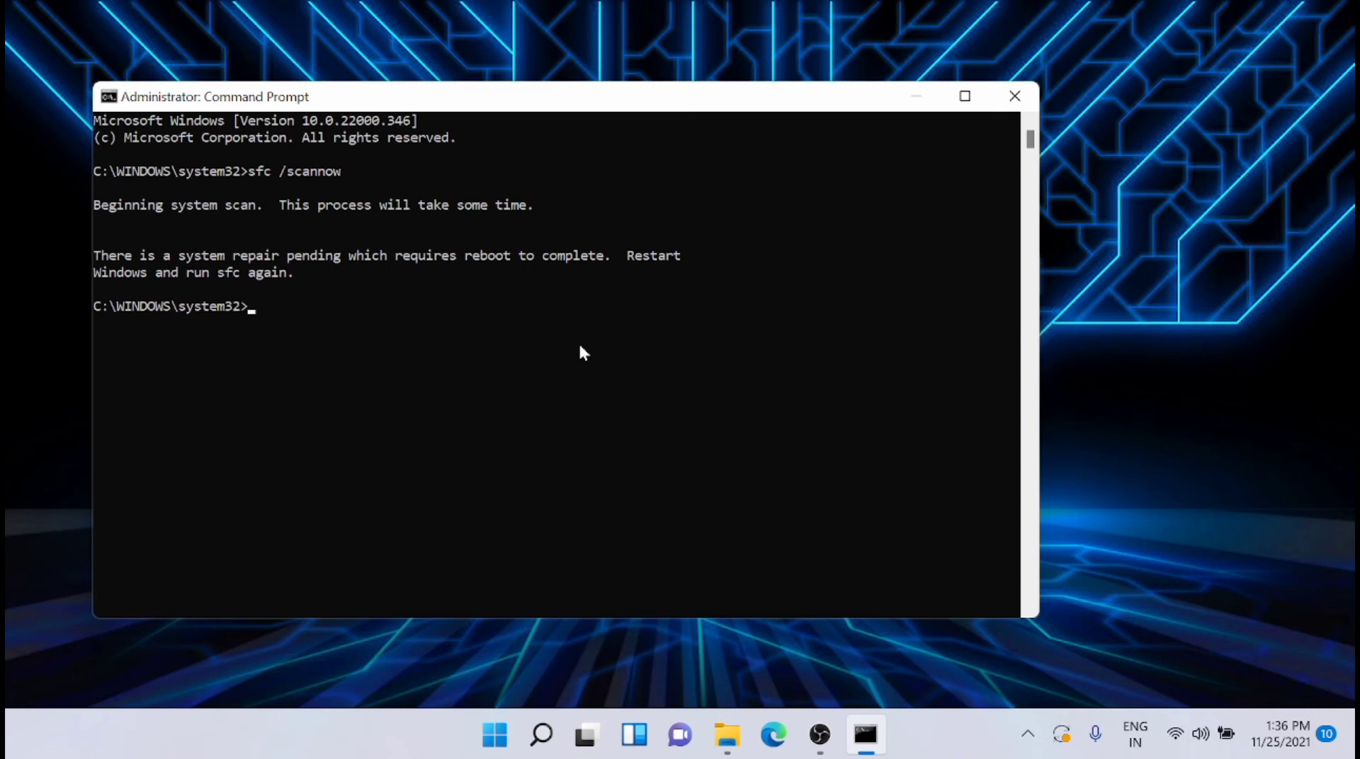
Draft the Dism Cleanup-Image command with the RestoreHealth option at the prompt, and erase it without running it.
type("Dism /")
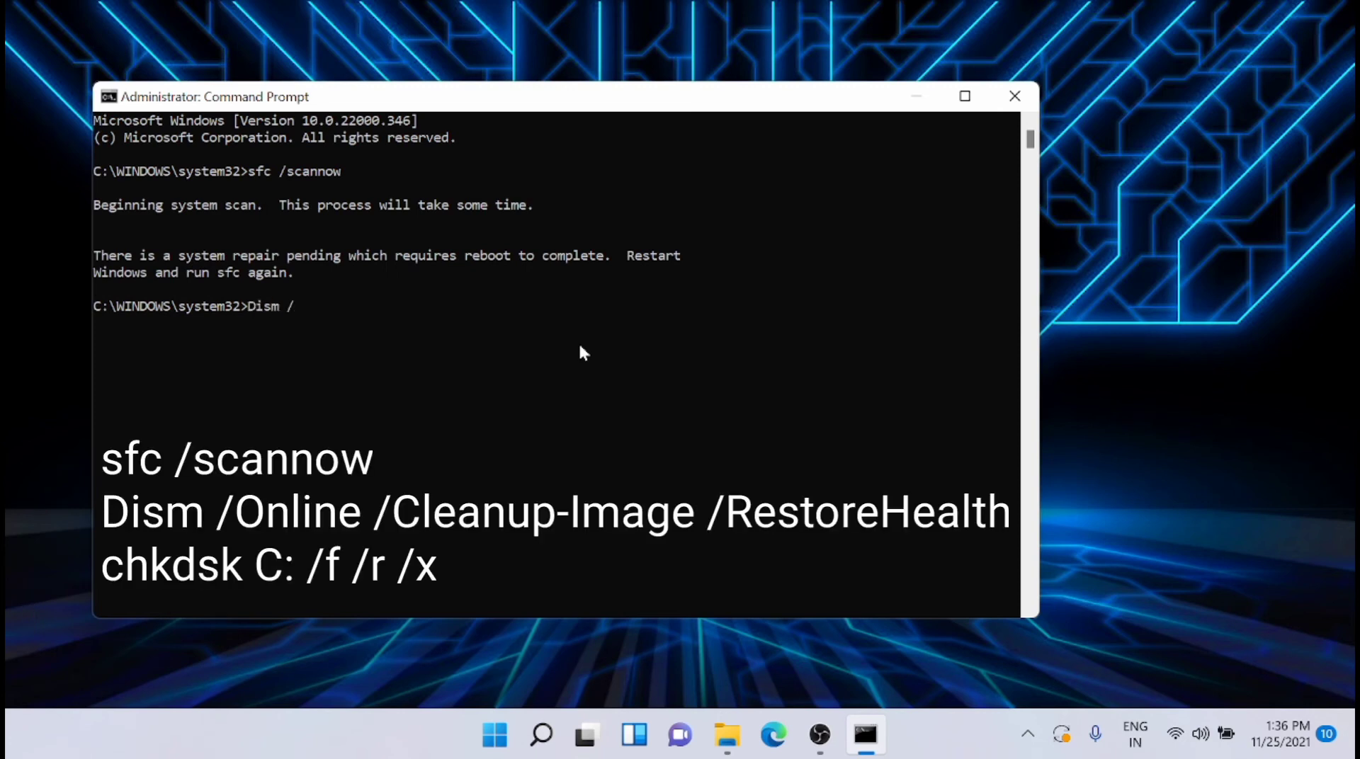
type("Onile /Cleanup-Image /R")
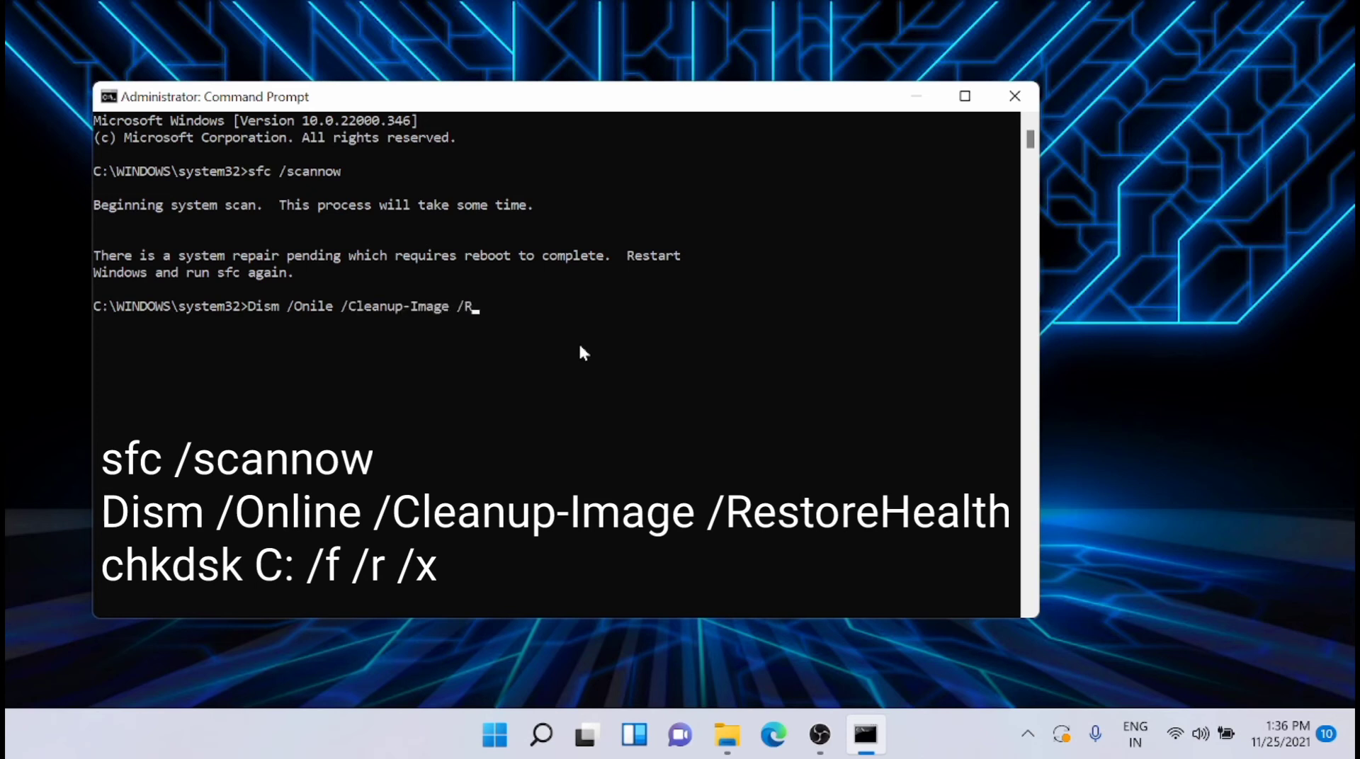
type("estoreHealt")
key("BackSpace")
key("BackSpace")
key("BackSpace")
key("BackSpace")
key("BackSpace")
key("BackSpace")
key("BackSpace")
key("BackSpace")
key("BackSpace")
key("BackSpace")
key("BackSpace")
key("BackSpace")
key("BackSpace")
key("BackSpace")
key("BackSpace")
key("BackSpace")
key("BackSpace")
key("BackSpace")
key("BackSpace")
key("BackSpace")
Draft the disk check command chkdsk C: /f /r at the prompt, erase it without running it, and close Command Prompt.
type("chk")
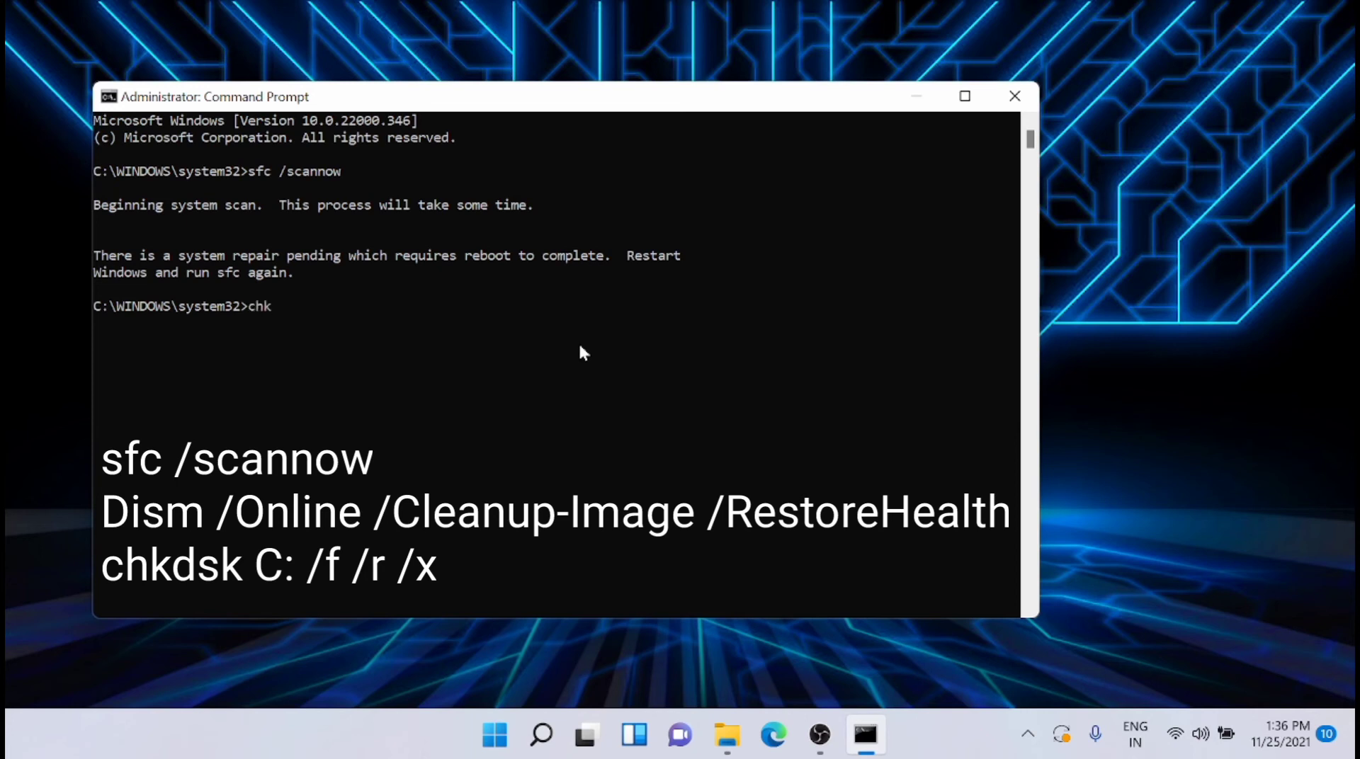
type("dsk C: /f /r ")
type("/")
key("BackSpace")
key("BackSpace")
key("BackSpace")
key("BackSpace")
key("BackSpace")
key("BackSpace")
key("BackSpace")
key("BackSpace")
key("BackSpace")
key("BackSpace")
key("BackSpace")
key("BackSpace")
key("BackSpace")
key("BackSpace")
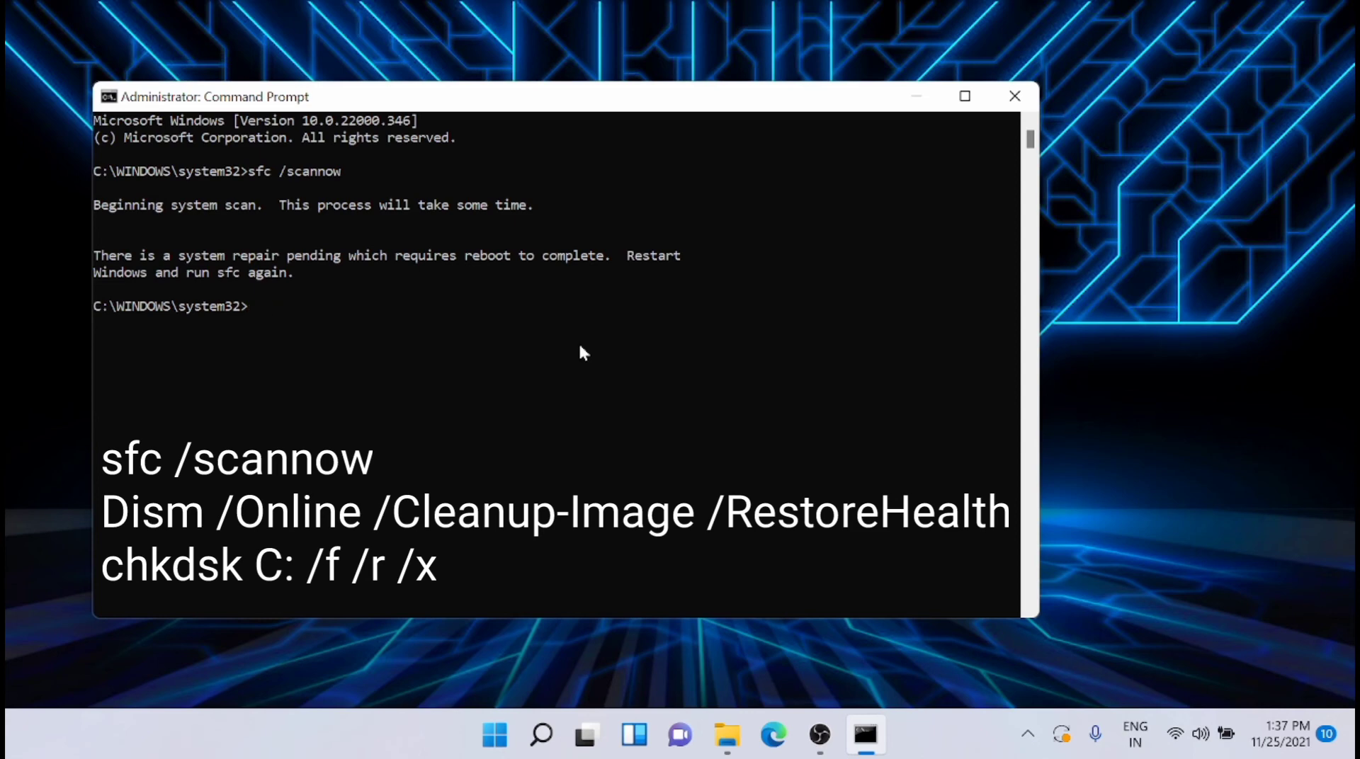
left_click(1014, 95)
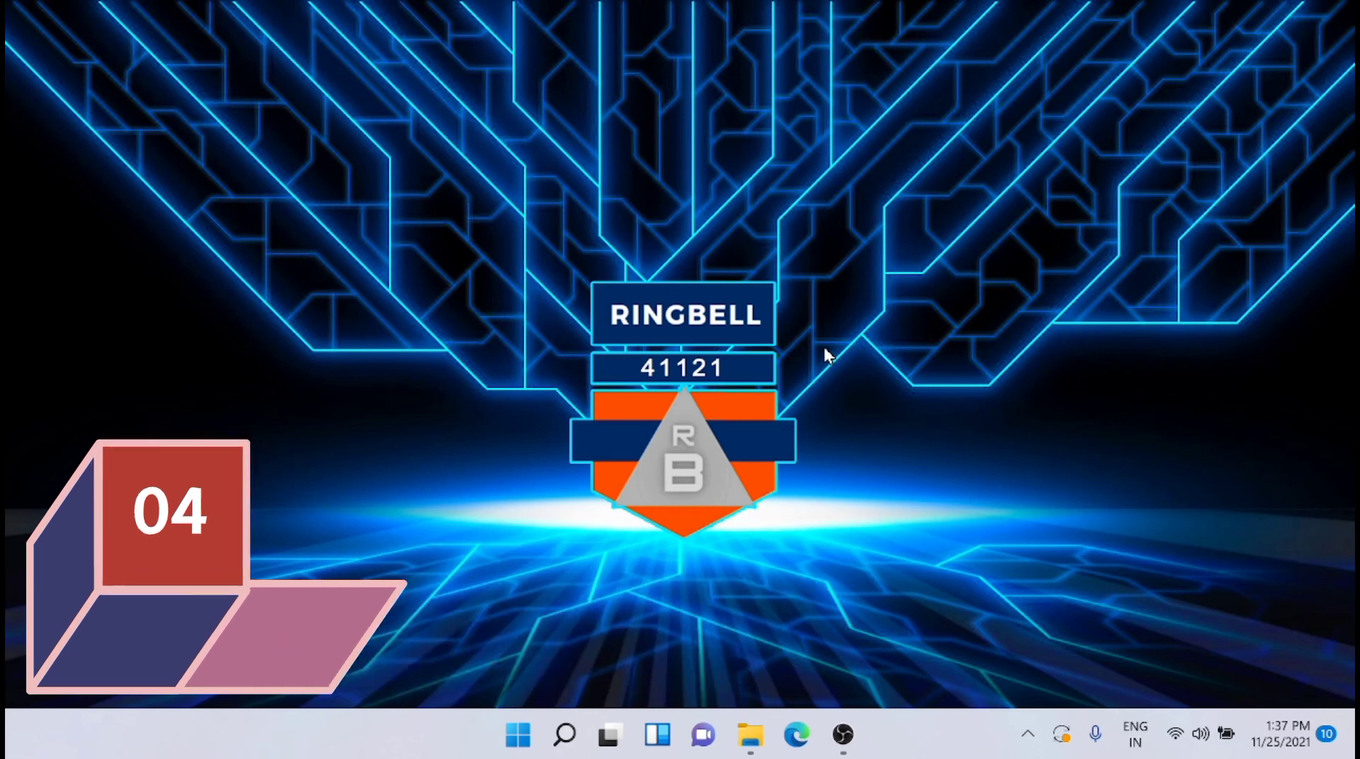
Open the Windows Update settings and examine the pending updates, the restart notice and the additional update options.
left_click(505, 751)
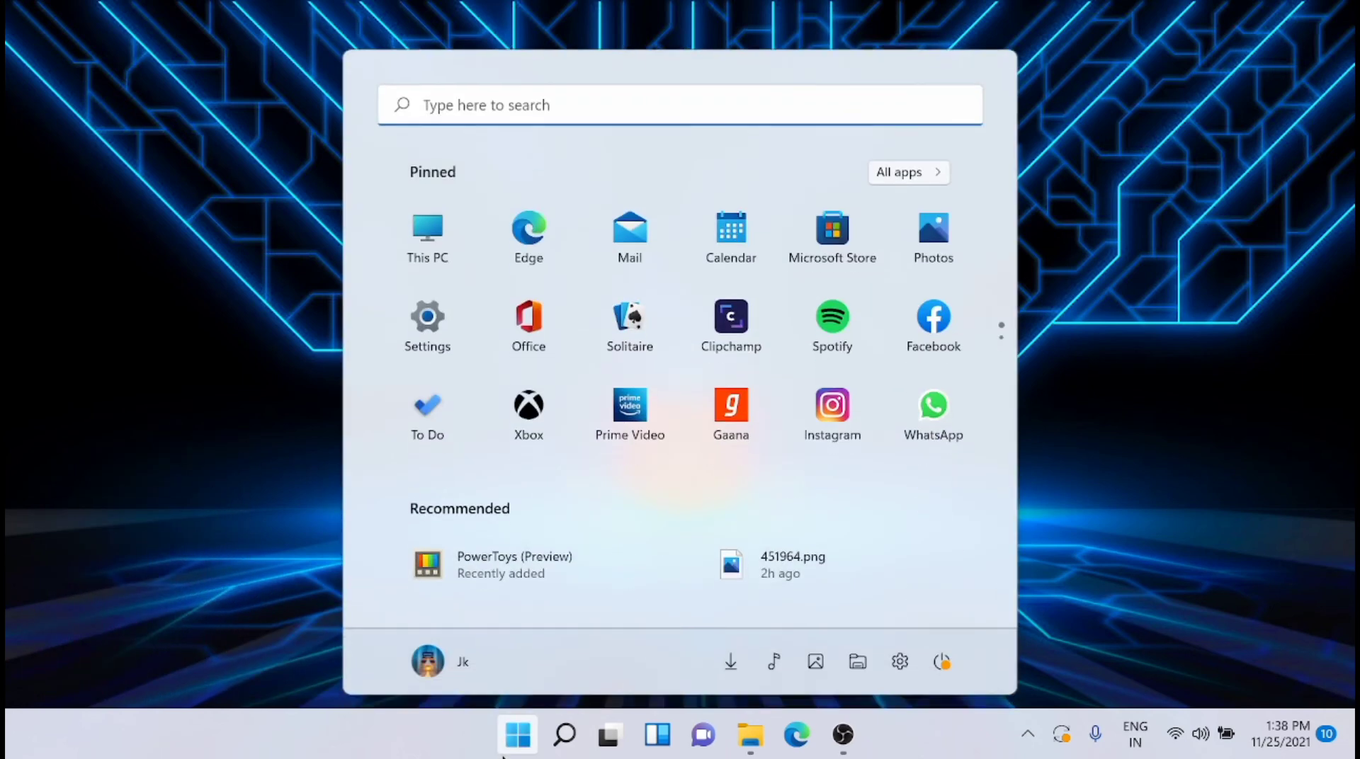
left_click(422, 352)
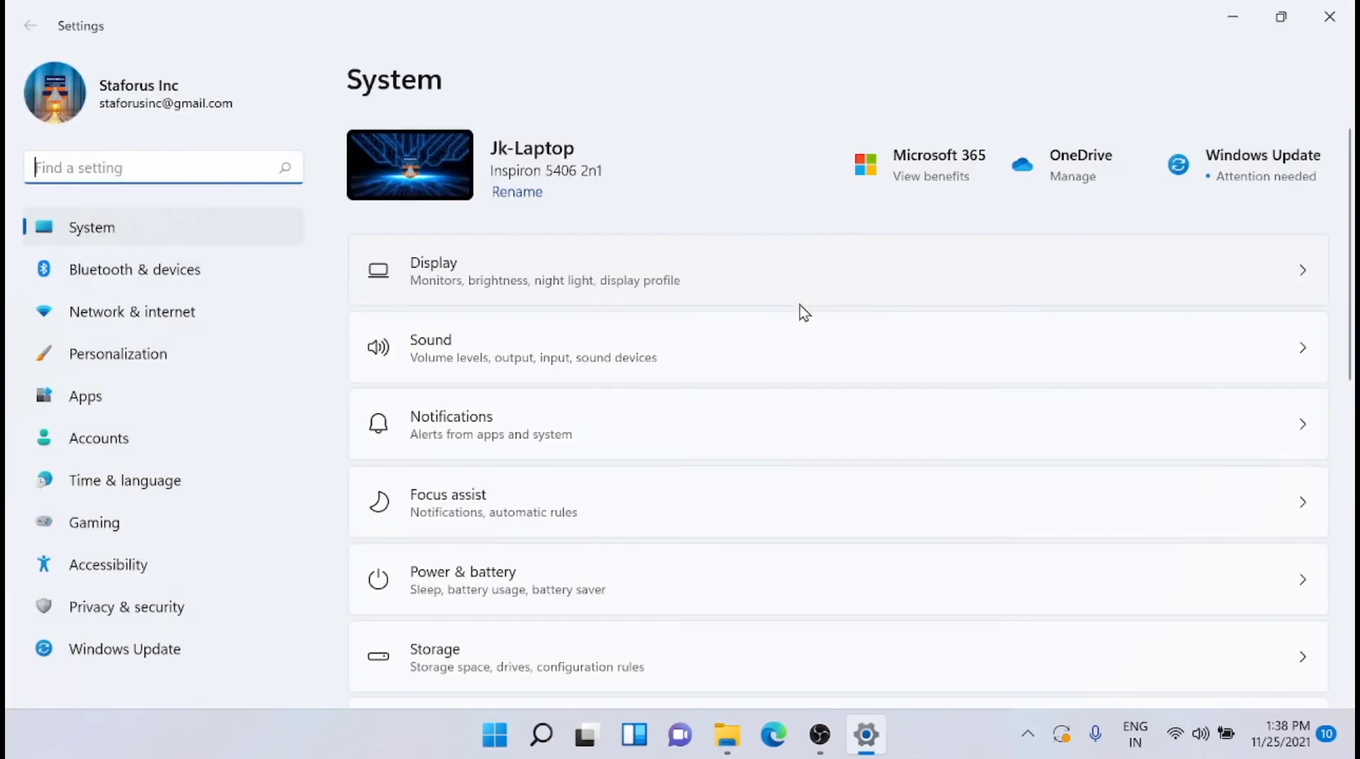
left_click(186, 645)
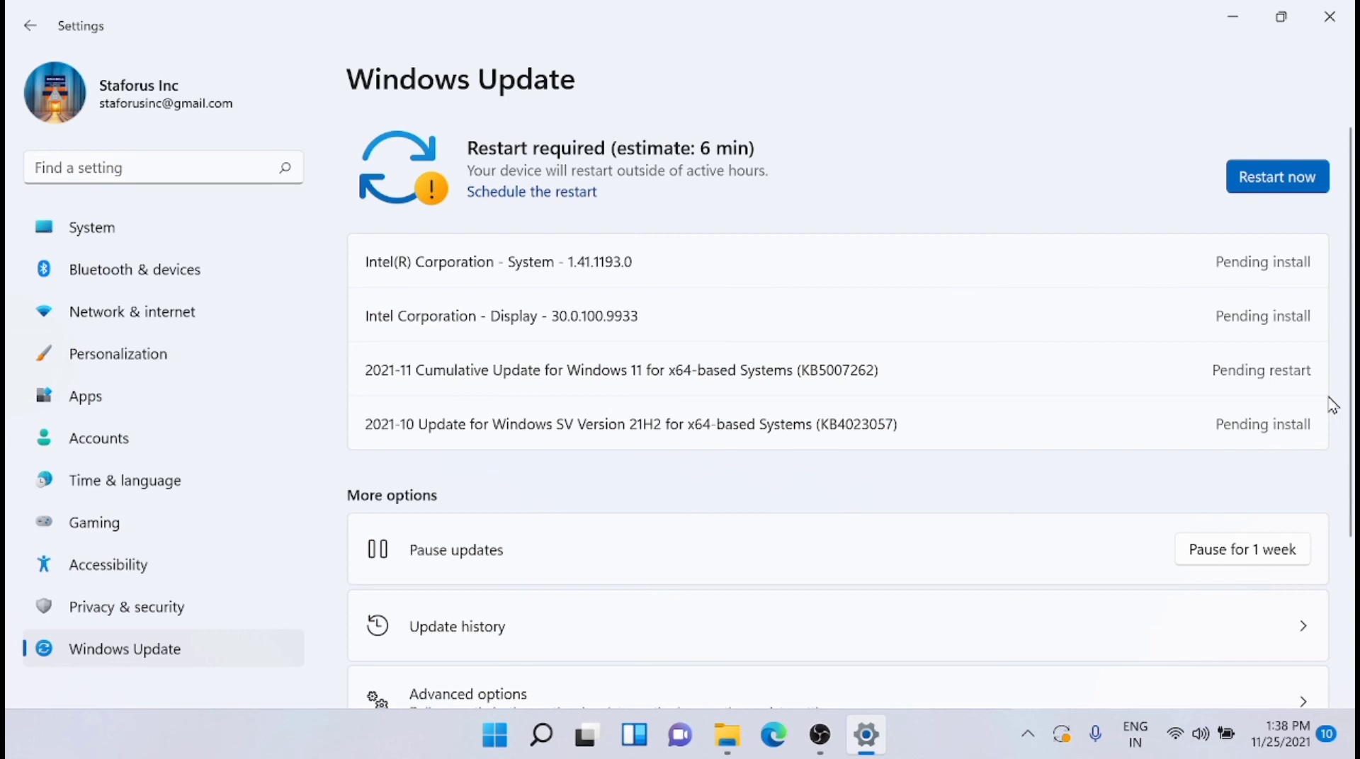
scroll(1353, 410, "down", 3)
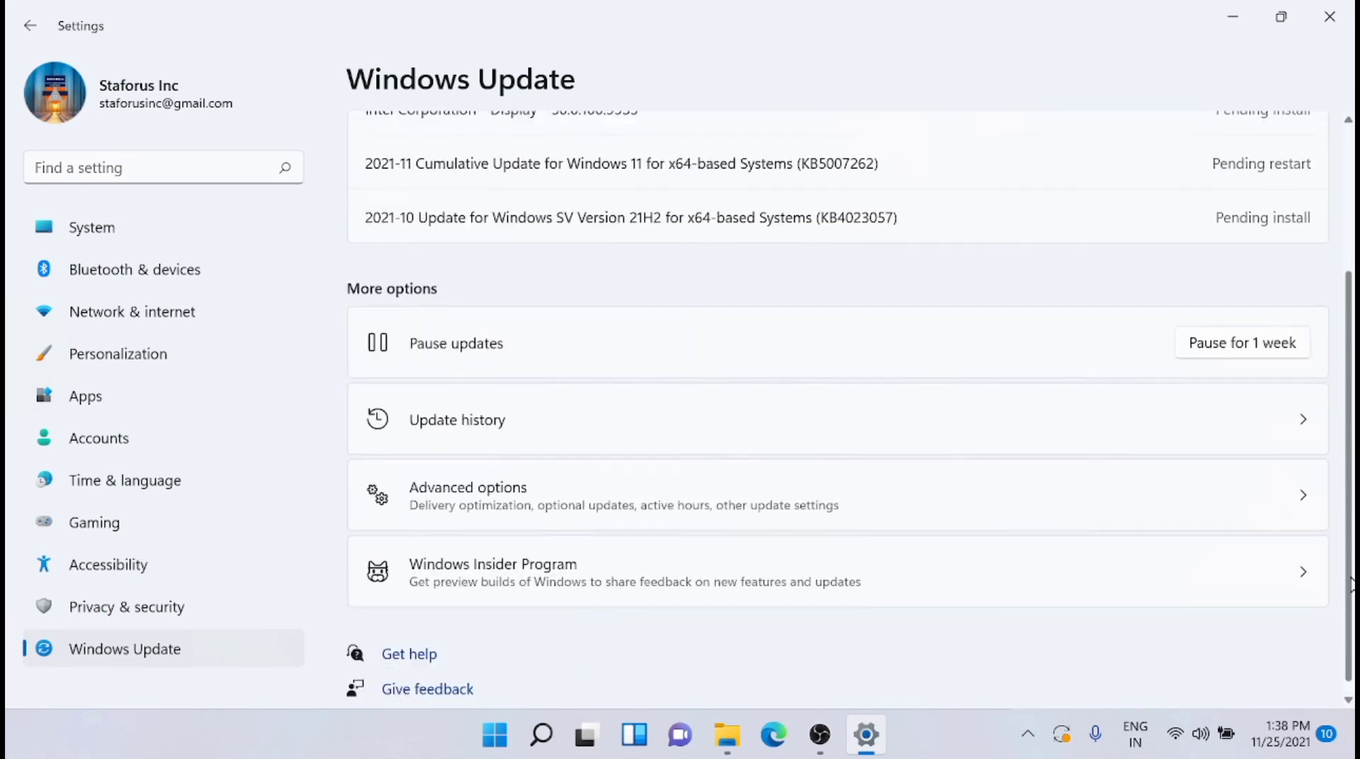
scroll(1353, 411, "up", 3)
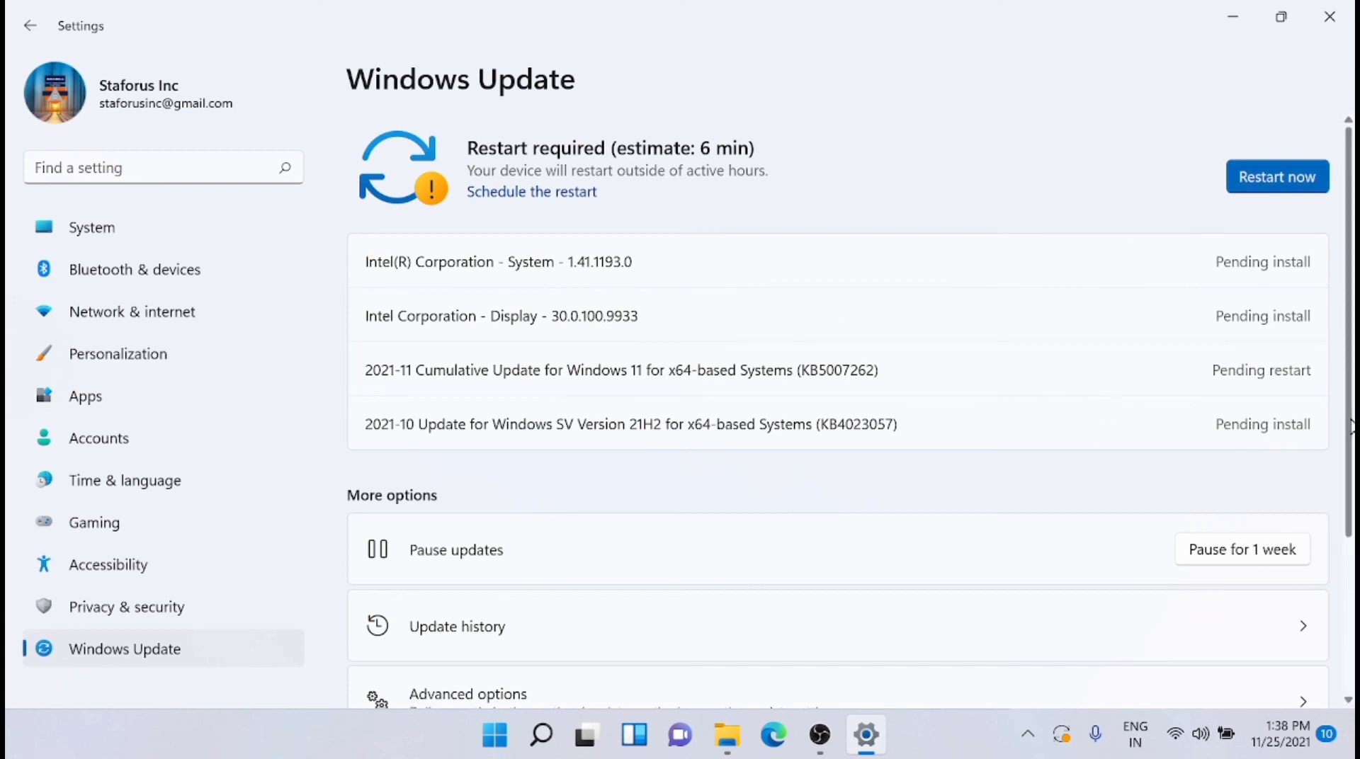
scroll(1346, 417, "down", 3)
scroll(1337, 335, "up", 3)
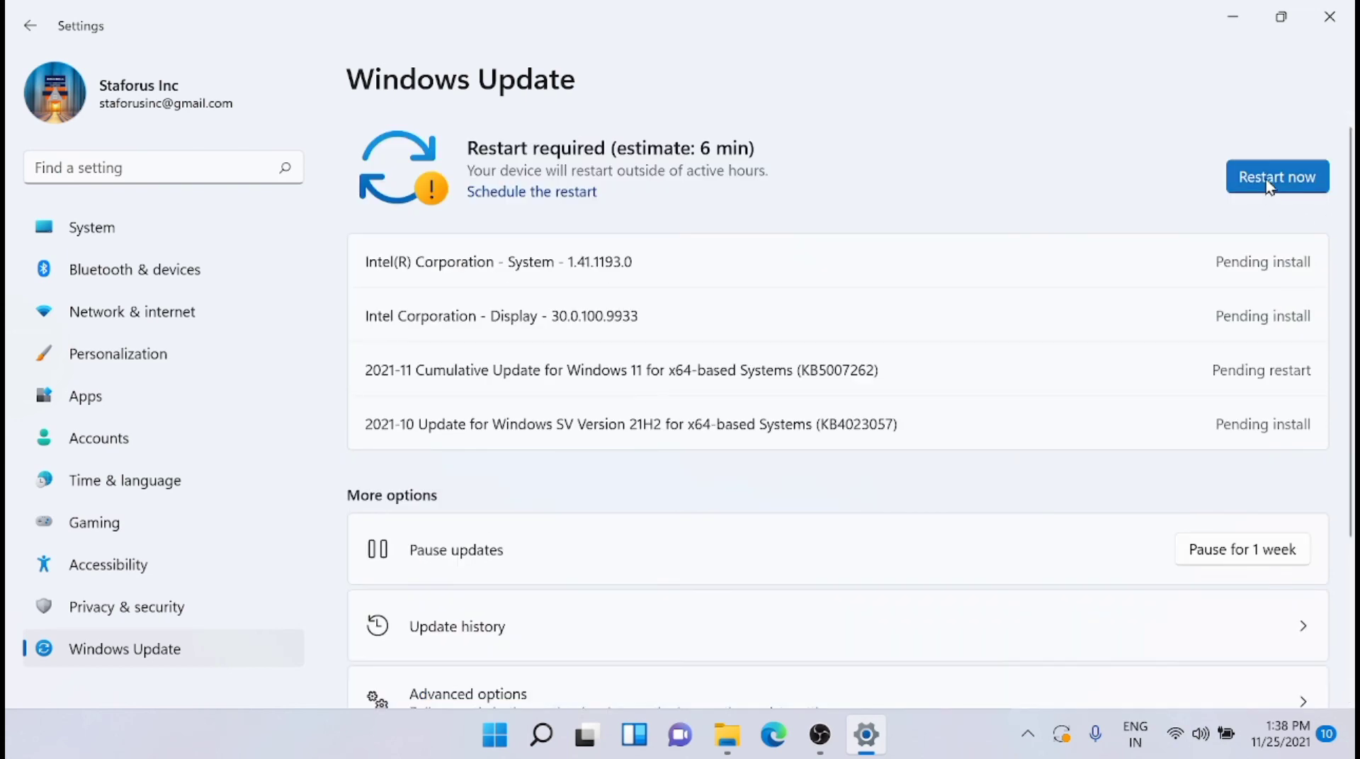